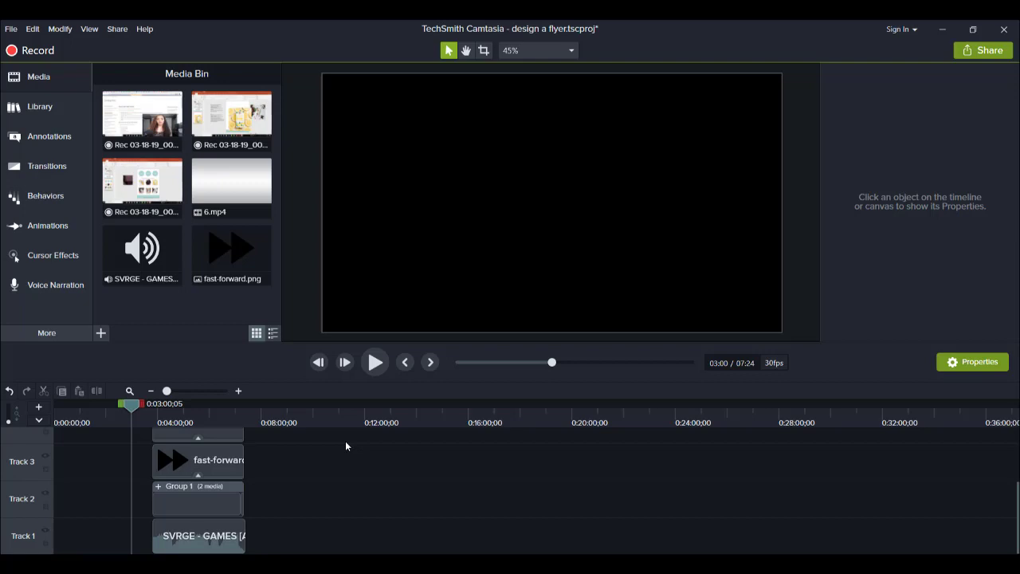
# Move the playhead to 3:52, where the preview shows the sped-up flyer recording with its FF label
pyautogui.click(156, 418)
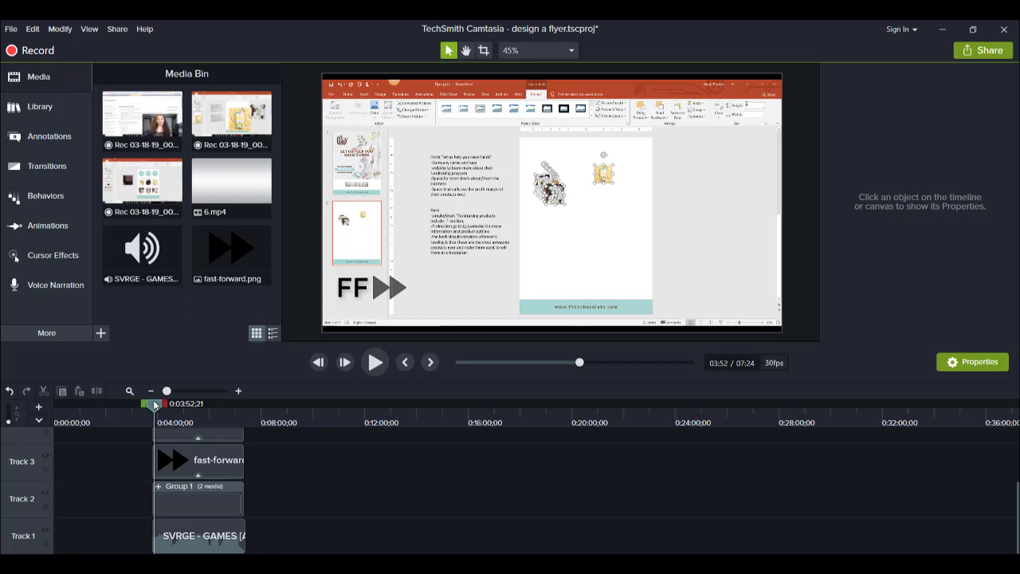
# Play the preview from 3:42 into the sped-up flyer clips, then pause
pyautogui.moveTo(155, 406); pyautogui.dragTo(151, 407)
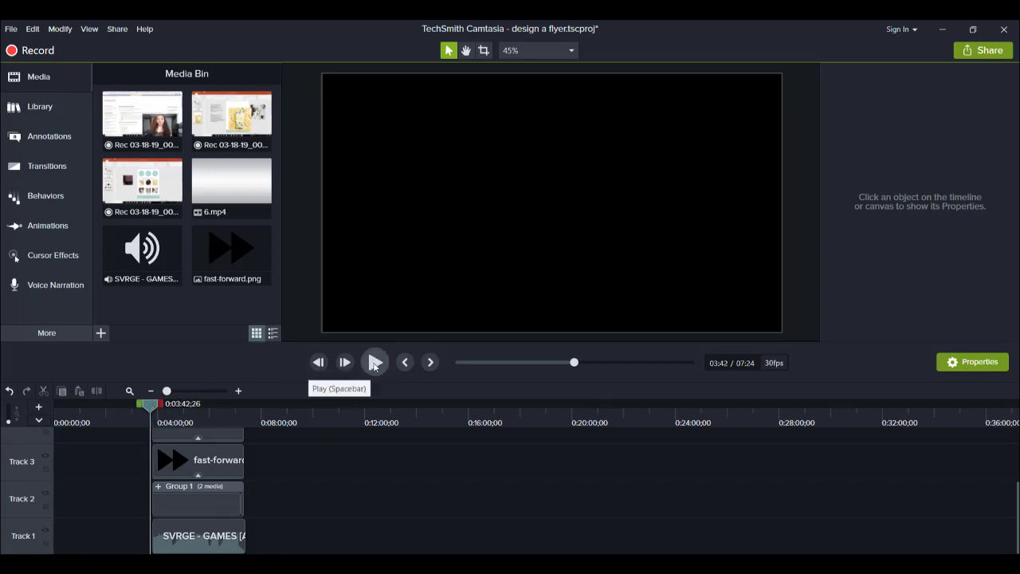
pyautogui.click(375, 364)
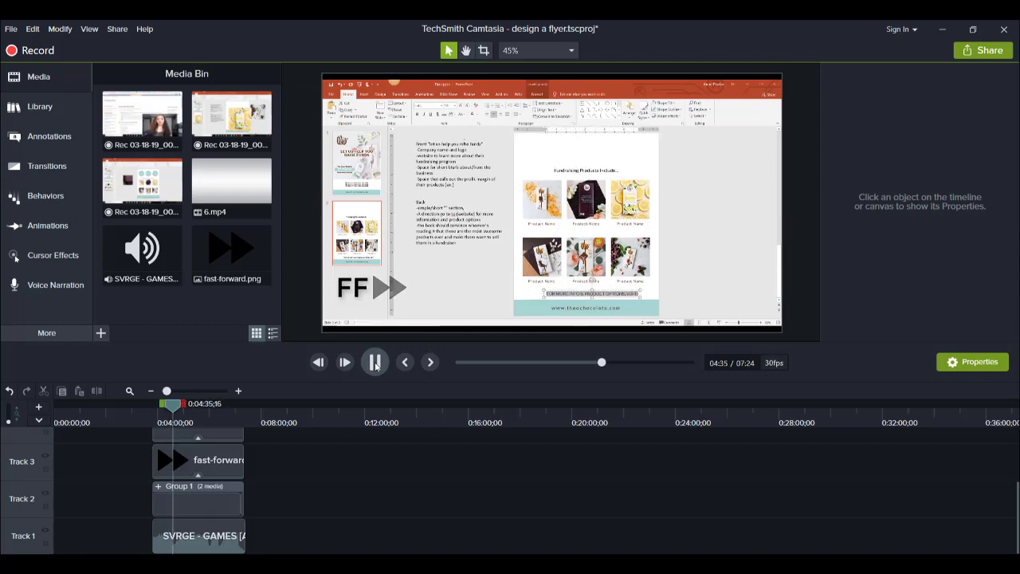
pyautogui.click(375, 363)
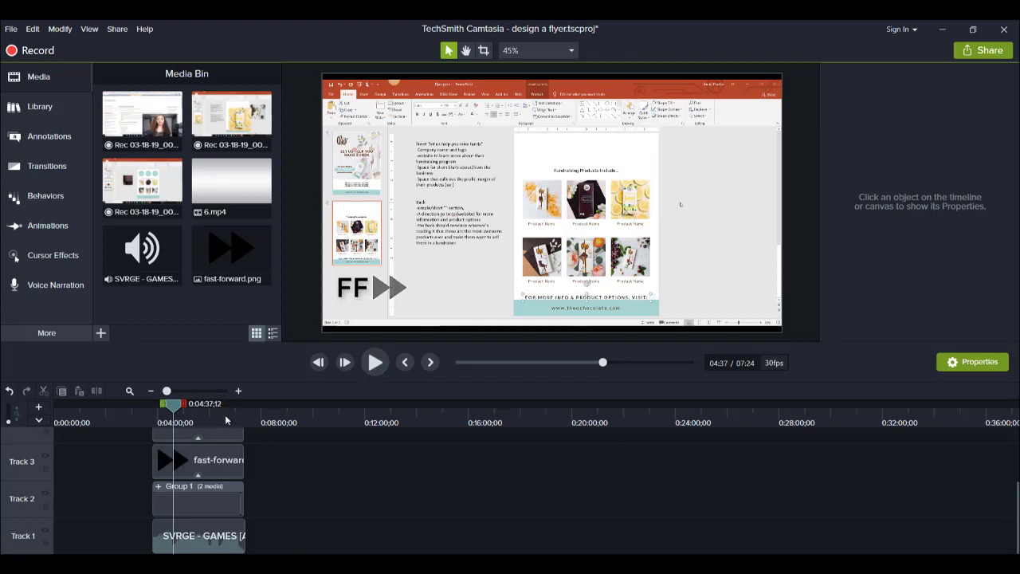
# Play on from 6:52 with the timeline zoomed in, stopping at the 7:21 end
pyautogui.moveTo(225, 420); pyautogui.dragTo(232, 422)
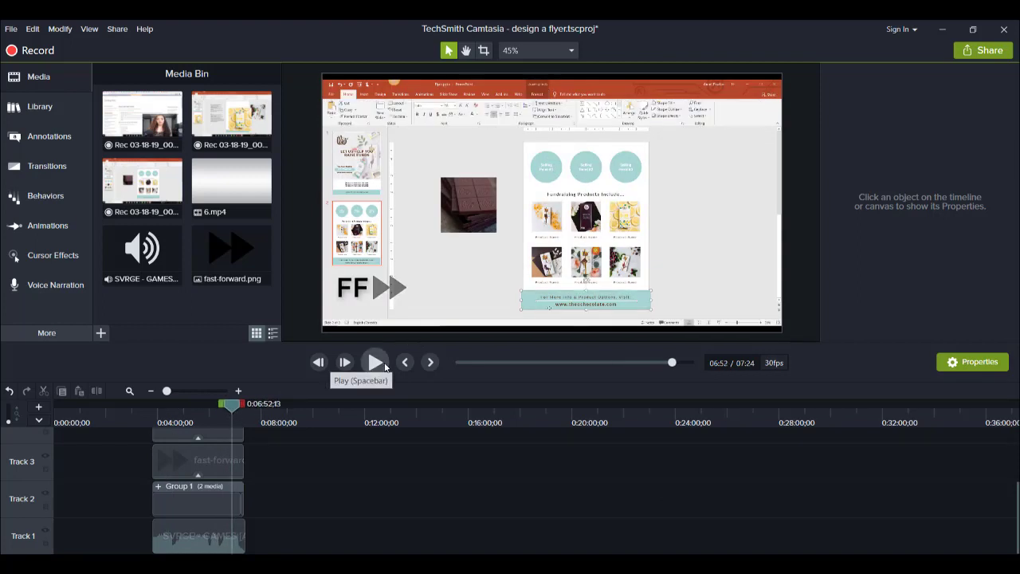
pyautogui.click(384, 363)
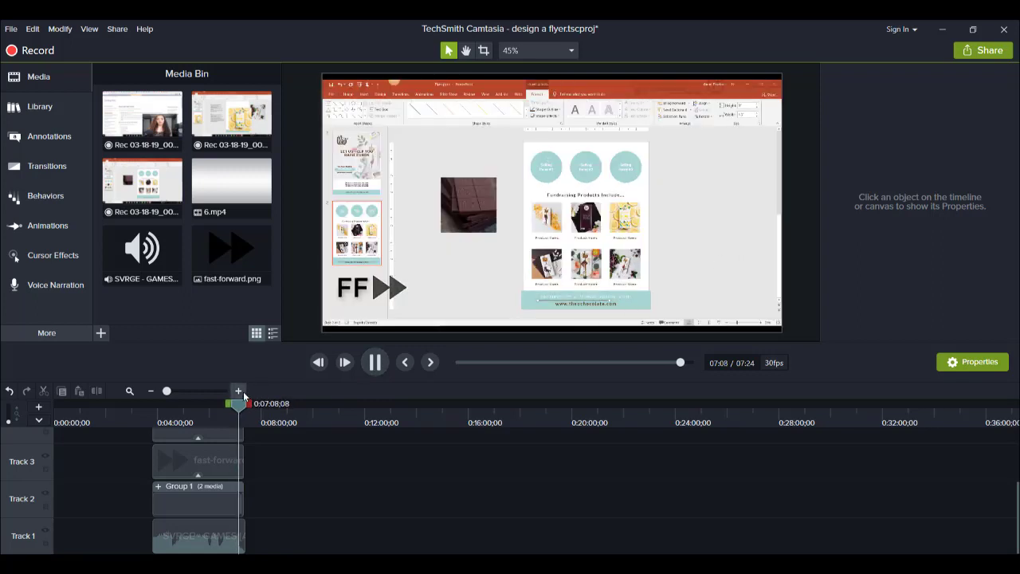
pyautogui.click(243, 391)
pyautogui.click(239, 392)
pyautogui.click(239, 391)
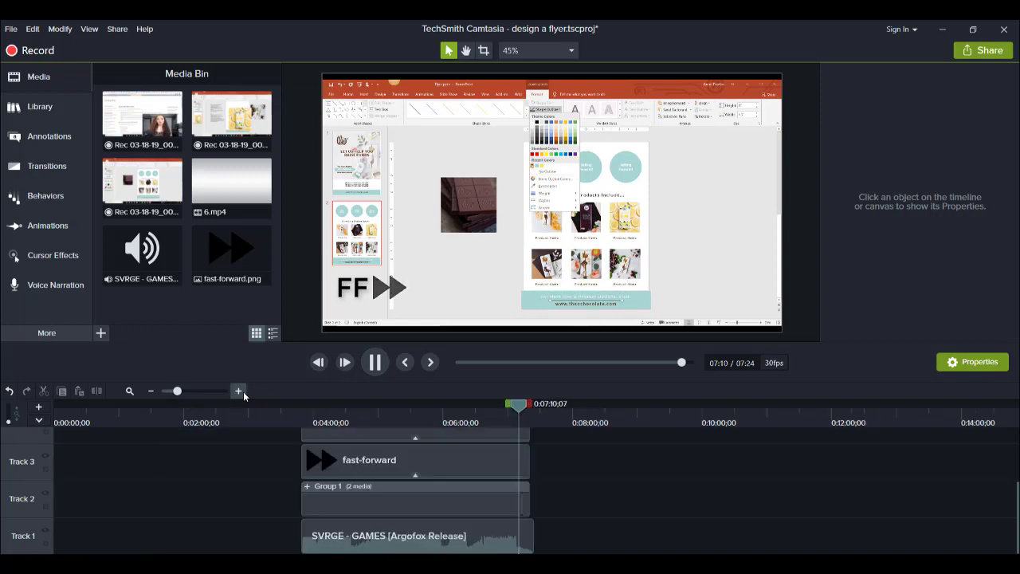
pyautogui.click(238, 391)
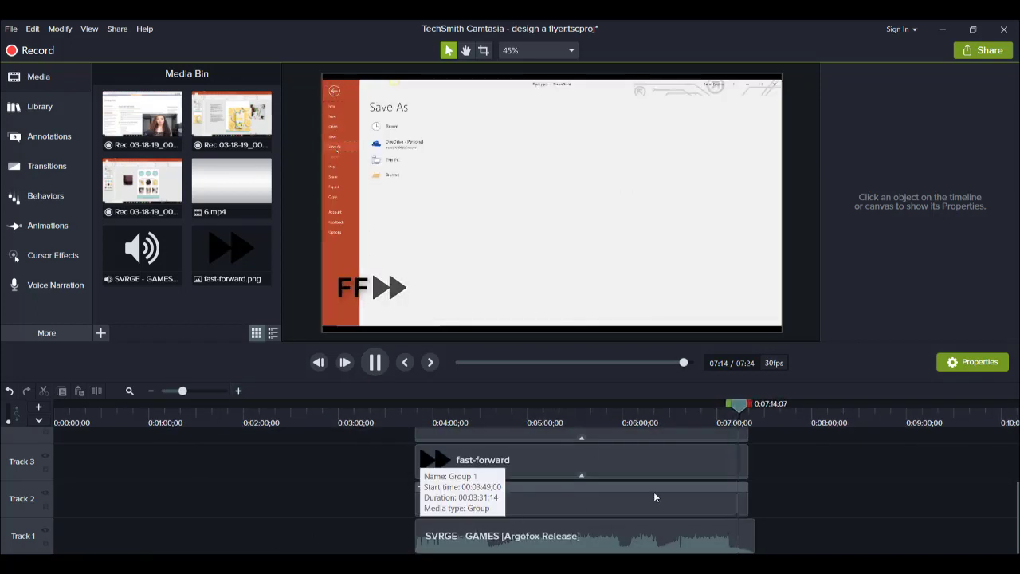
pyautogui.click(375, 363)
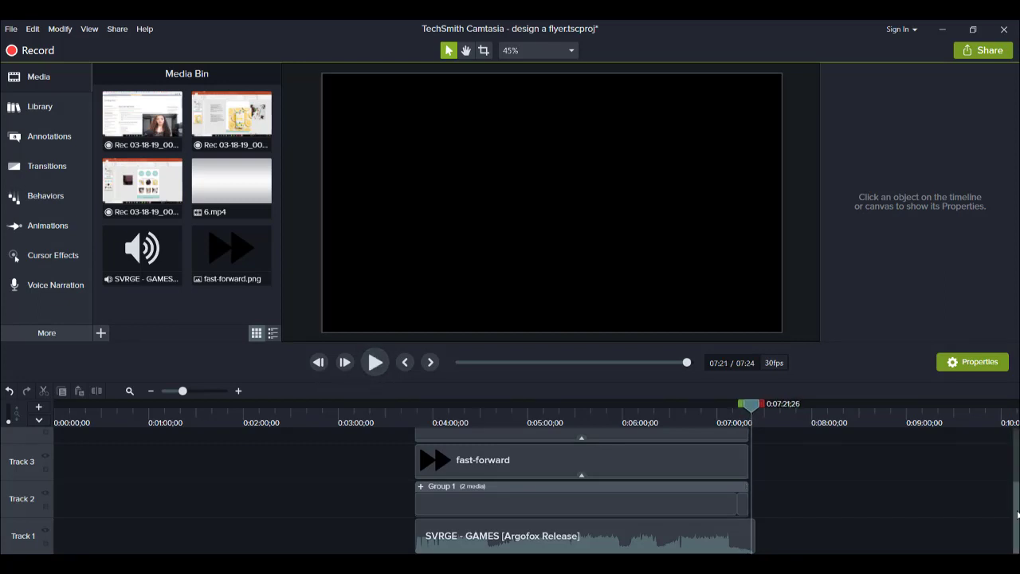
# Expand Group 1 on Track 2 and select the Rec 03-18-19_003 clip to show its 5.00x speed
pyautogui.scroll(2, 1018, 514)
pyautogui.scroll(-2, 1018, 516)
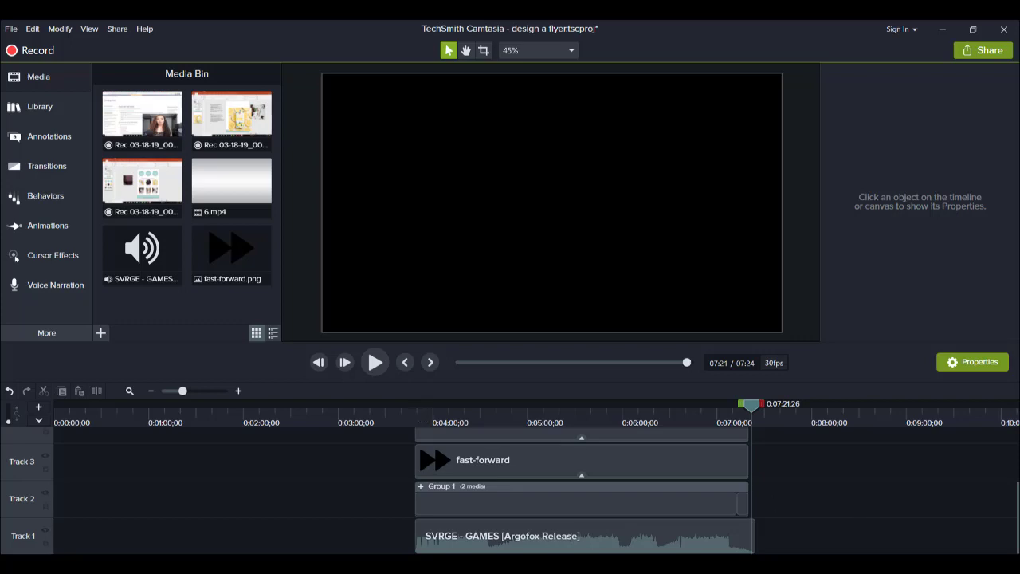
pyautogui.moveTo(1018, 506)
pyautogui.mouseDown()
pyautogui.moveTo(1018, 483)
pyautogui.moveTo(1017, 495)
pyautogui.mouseUp()
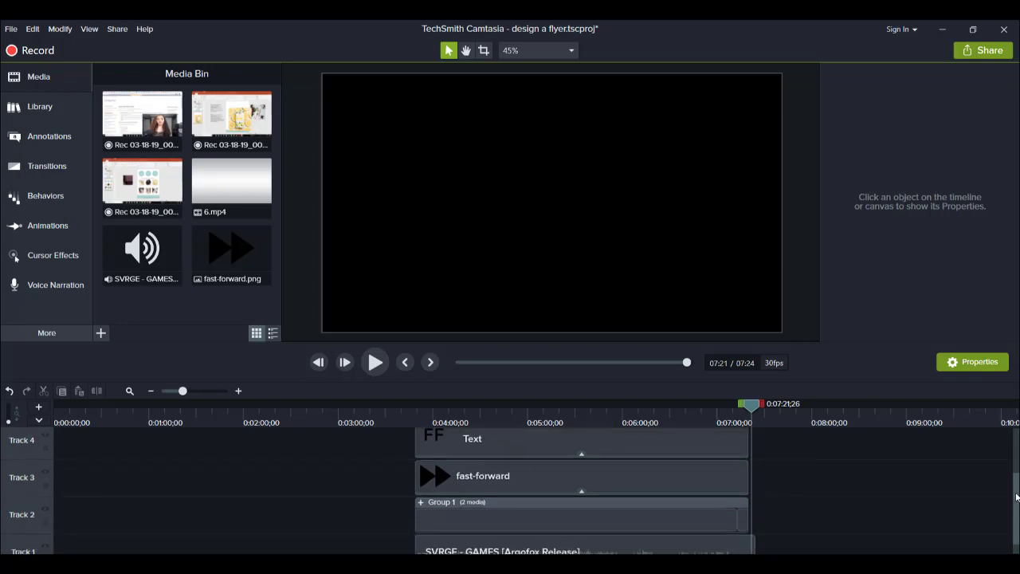
pyautogui.click(619, 523)
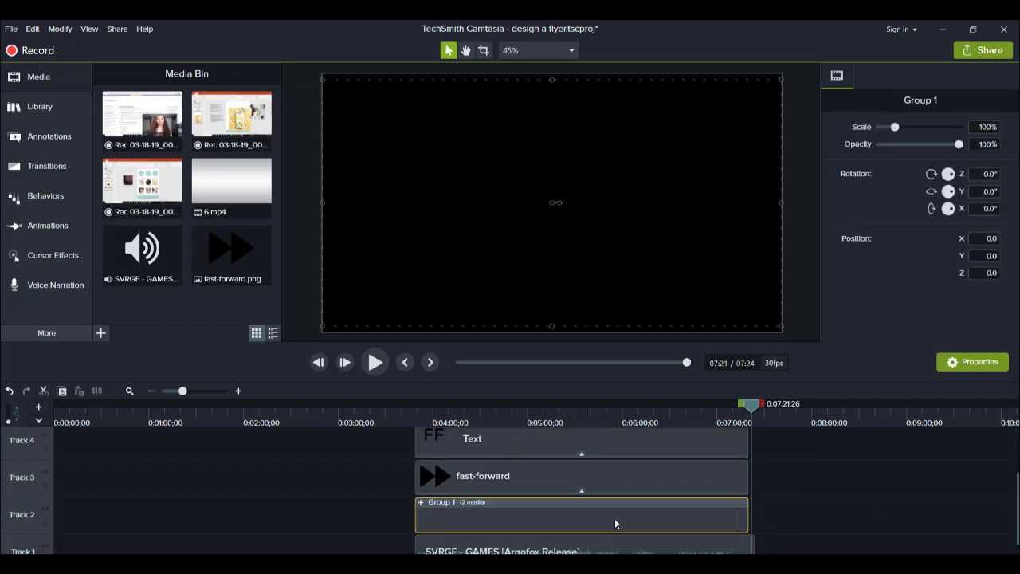
pyautogui.click(421, 503)
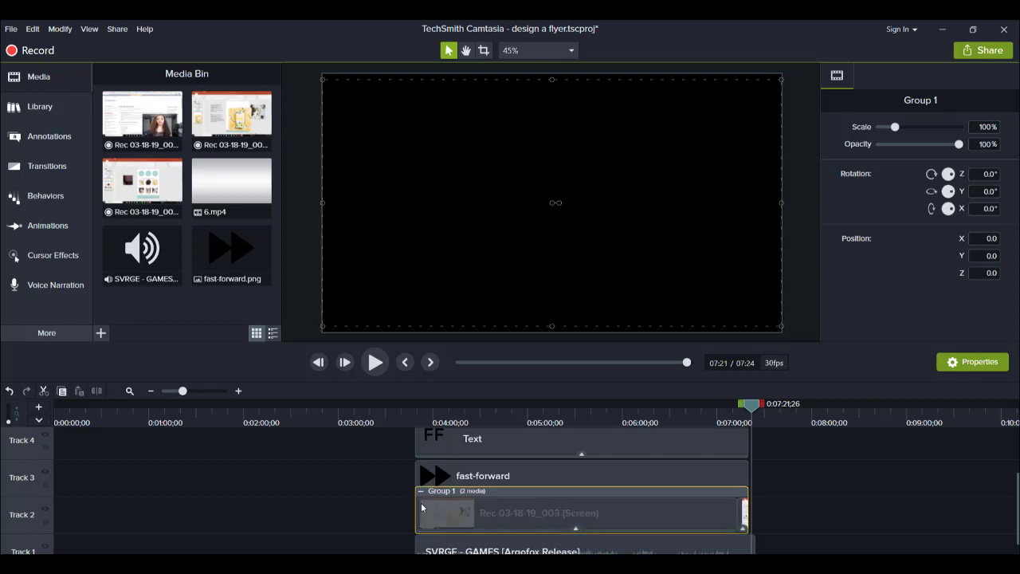
pyautogui.click(577, 517)
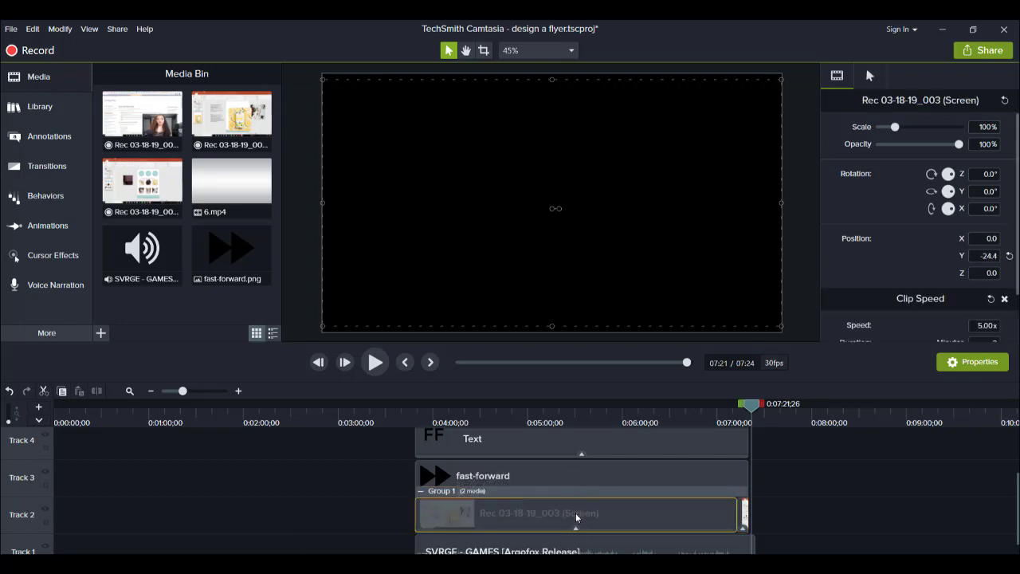
pyautogui.scroll(-2, 916, 223)
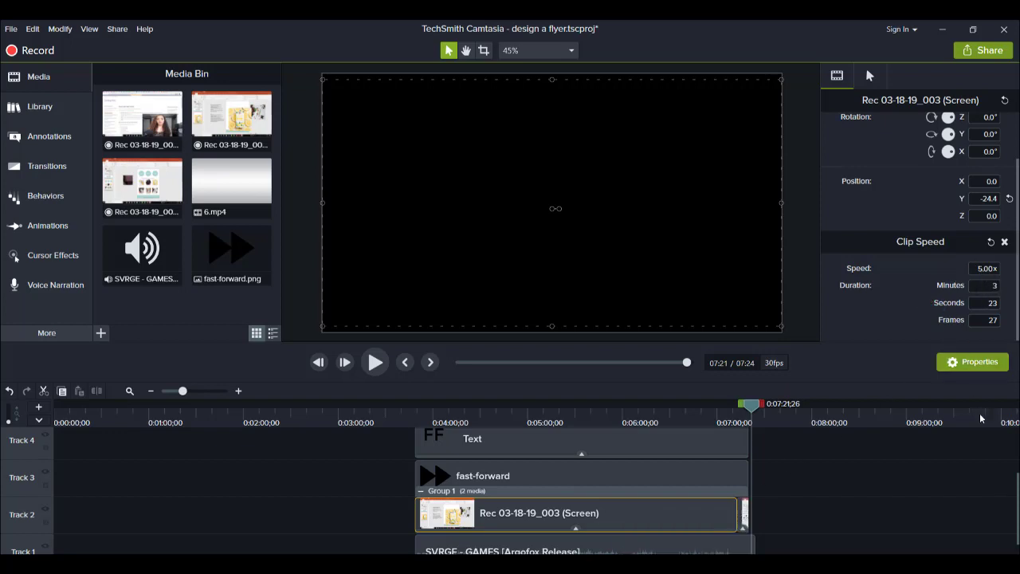
pyautogui.moveTo(1018, 532)
pyautogui.mouseDown()
pyautogui.moveTo(1018, 478)
pyautogui.moveTo(1013, 550)
pyautogui.mouseUp()
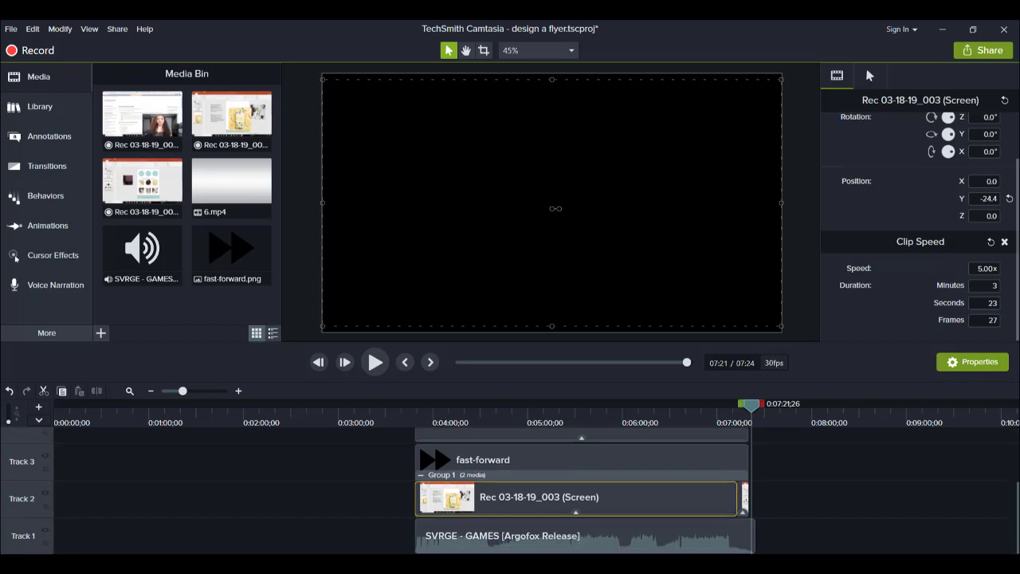
# Inspect the SVRGE music clip, the fast-forward icon, and the FF text's Montserrat size 114 settings
pyautogui.click(510, 536)
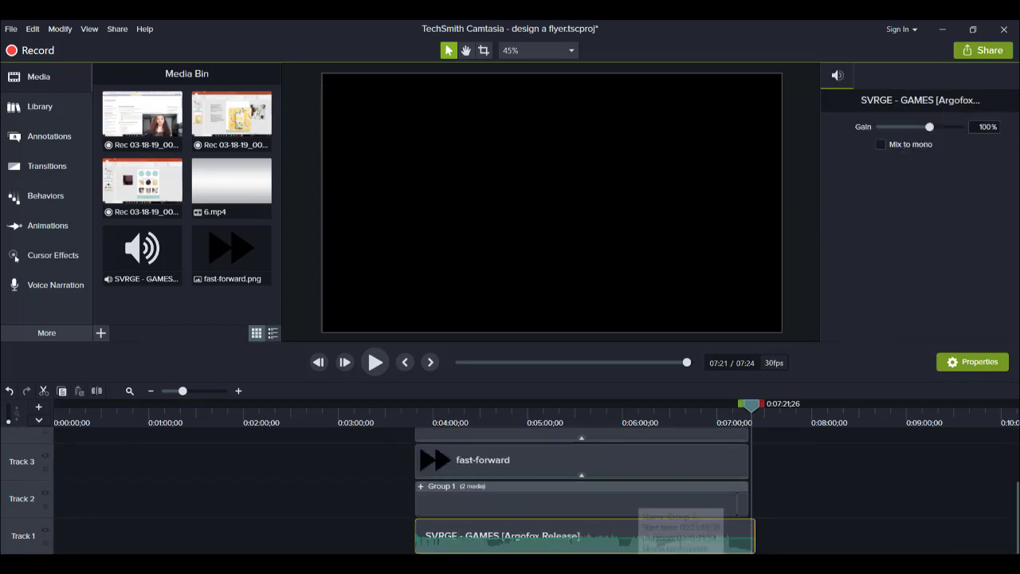
pyautogui.moveTo(1018, 519); pyautogui.dragTo(1015, 501)
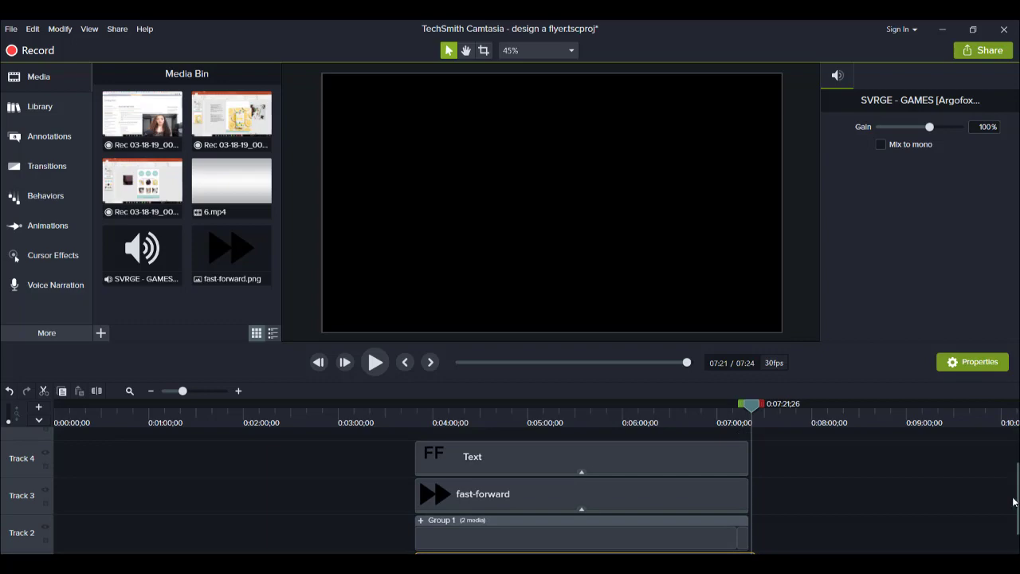
pyautogui.click(717, 495)
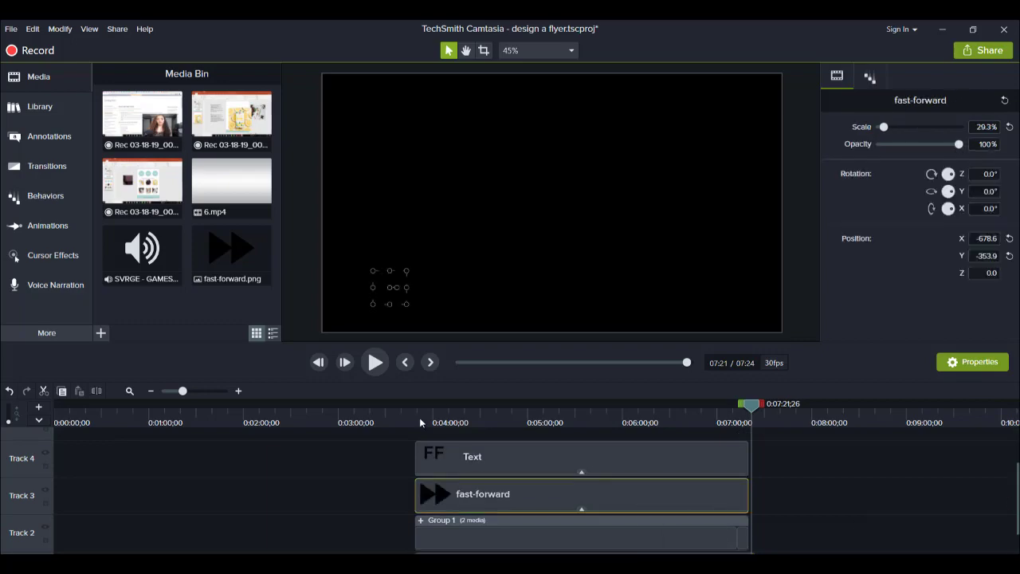
pyautogui.moveTo(420, 423); pyautogui.dragTo(427, 453)
pyautogui.click(437, 455)
pyautogui.click(437, 455)
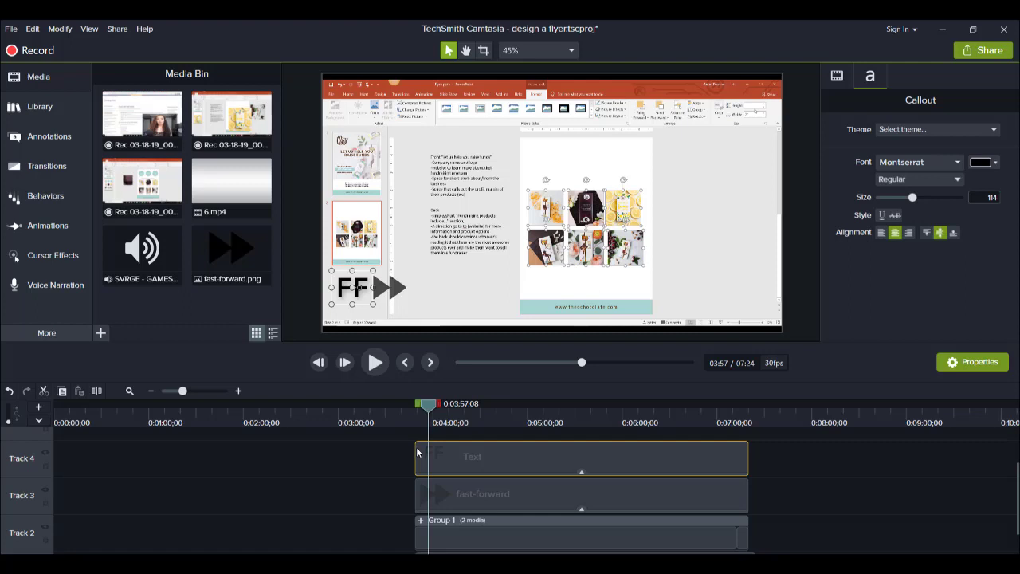
# Select Group 1 and scrub the preview from 3:47 through the sped-up flyer recording
pyautogui.click(413, 422)
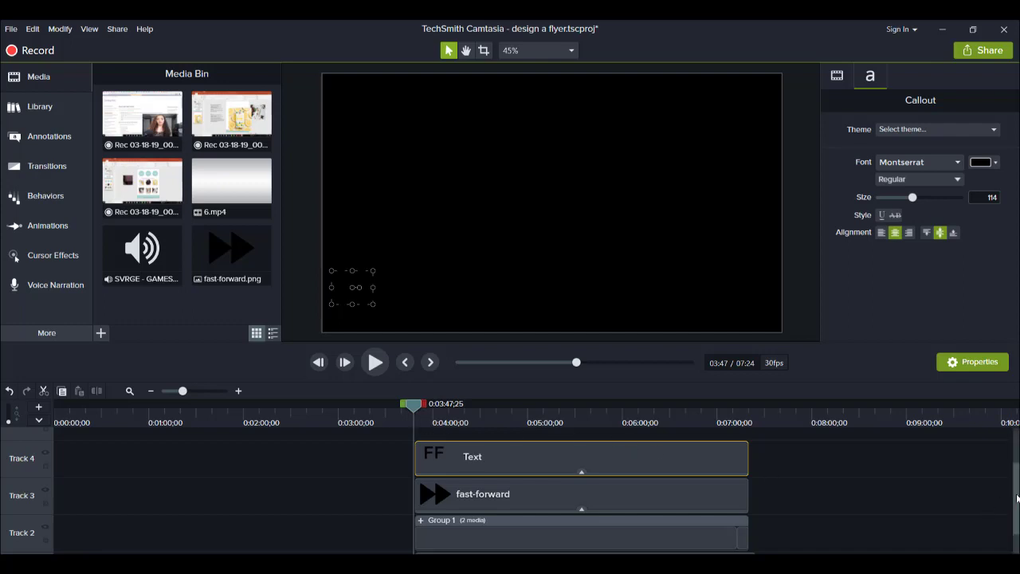
pyautogui.scroll(-1, 1018, 499)
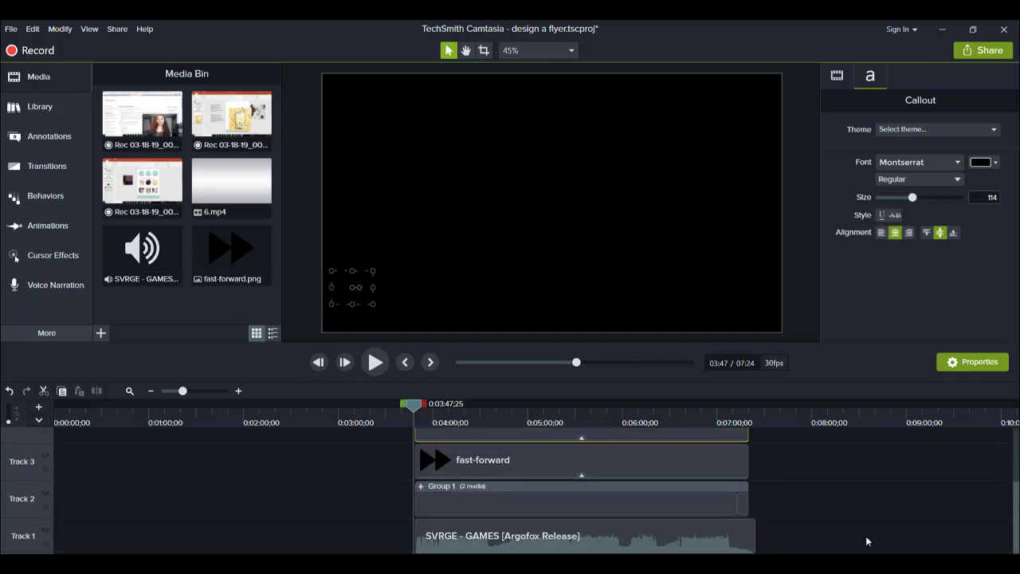
pyautogui.click(687, 502)
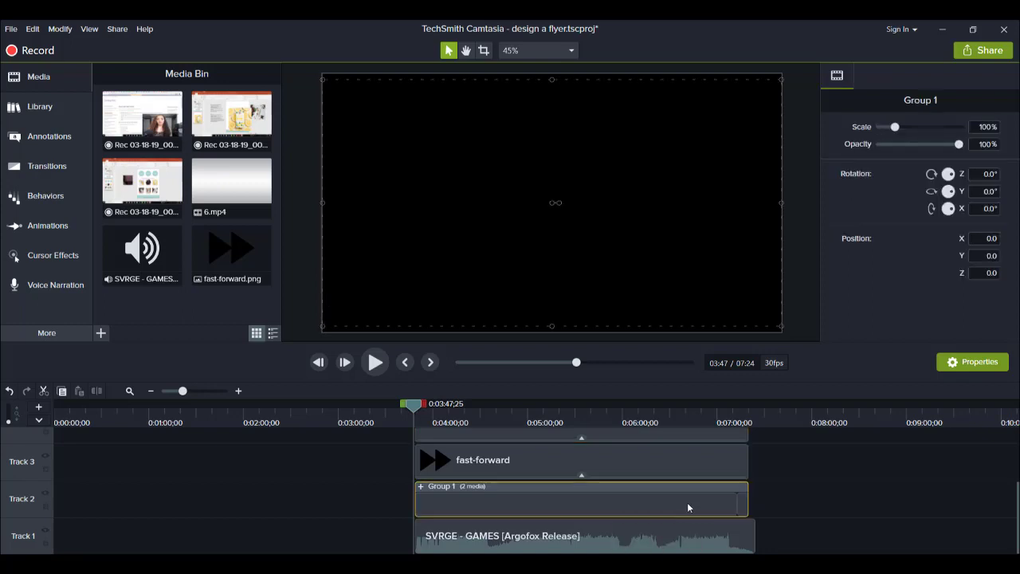
pyautogui.moveTo(441, 410); pyautogui.dragTo(451, 418)
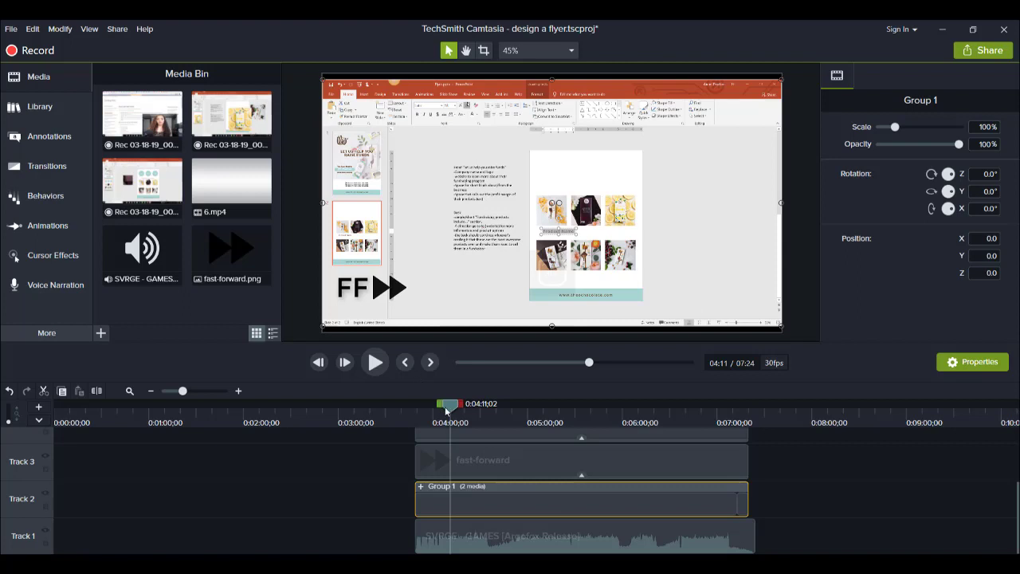
pyautogui.moveTo(451, 409); pyautogui.dragTo(652, 442)
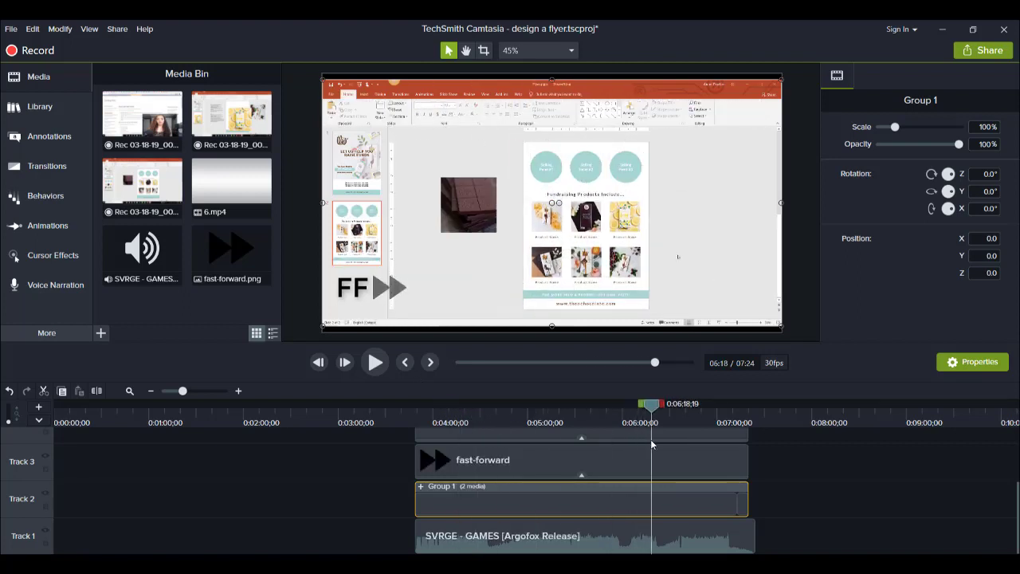
pyautogui.moveTo(651, 439); pyautogui.dragTo(424, 448)
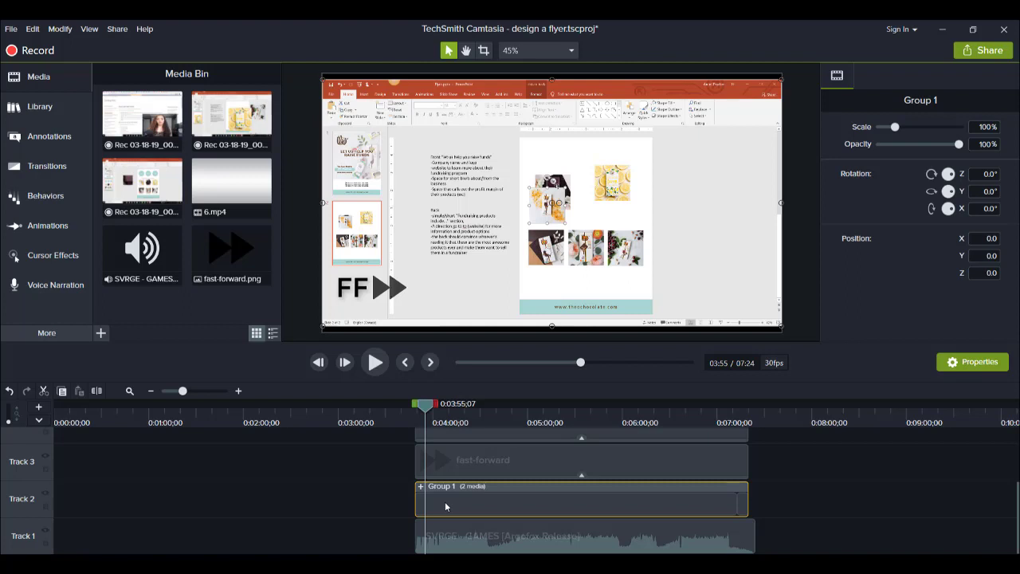
pyautogui.rightClick(445, 504)
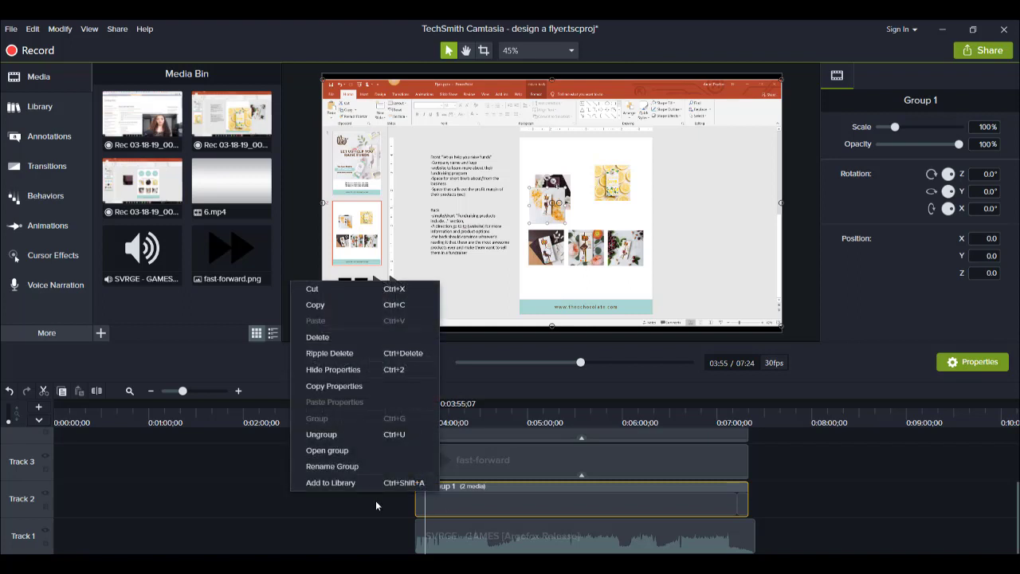
pyautogui.click(375, 501)
pyautogui.click(421, 486)
pyautogui.click(518, 500)
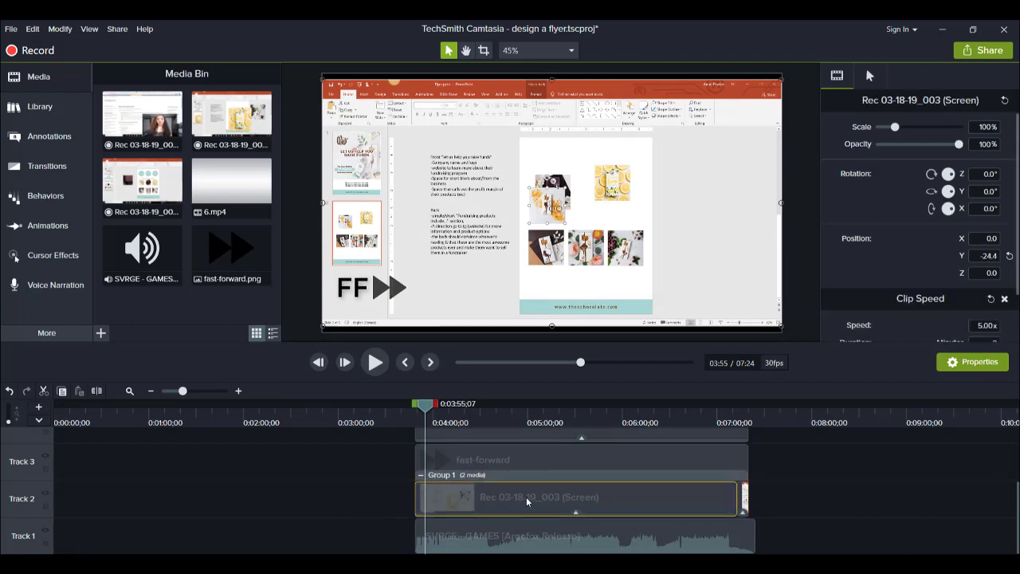
pyautogui.rightClick(527, 497)
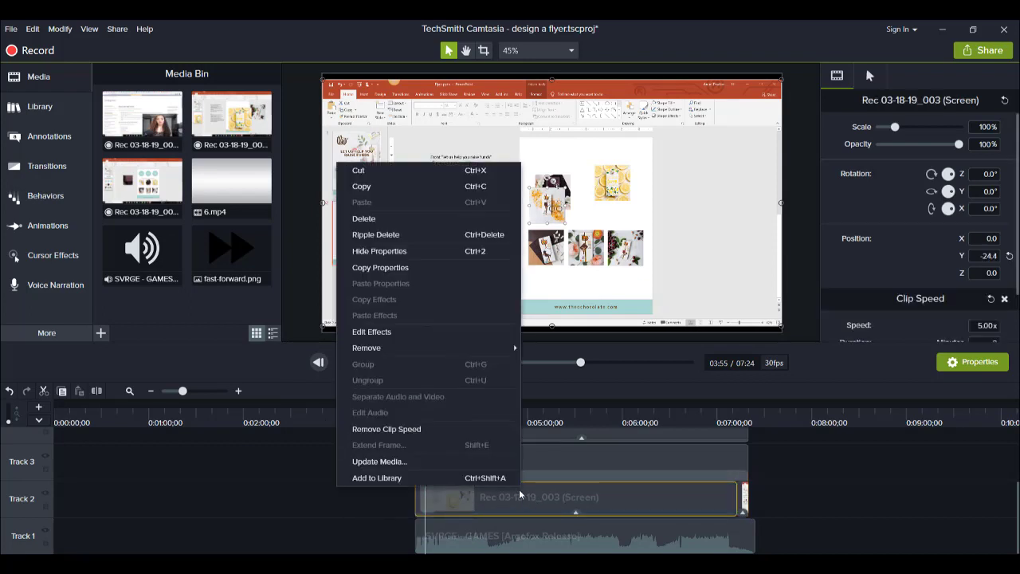
pyautogui.click(387, 430)
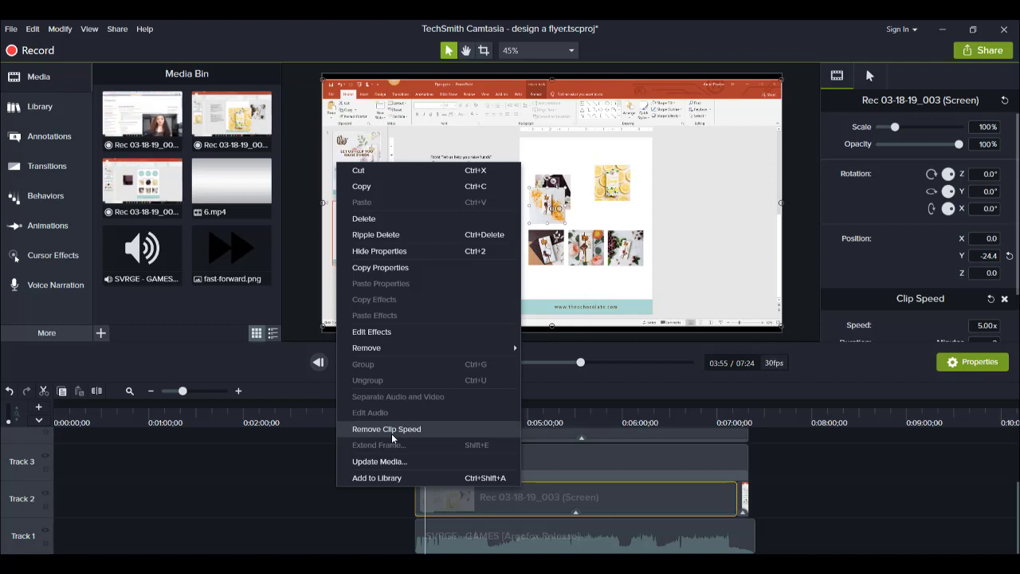
pyautogui.click(1007, 302)
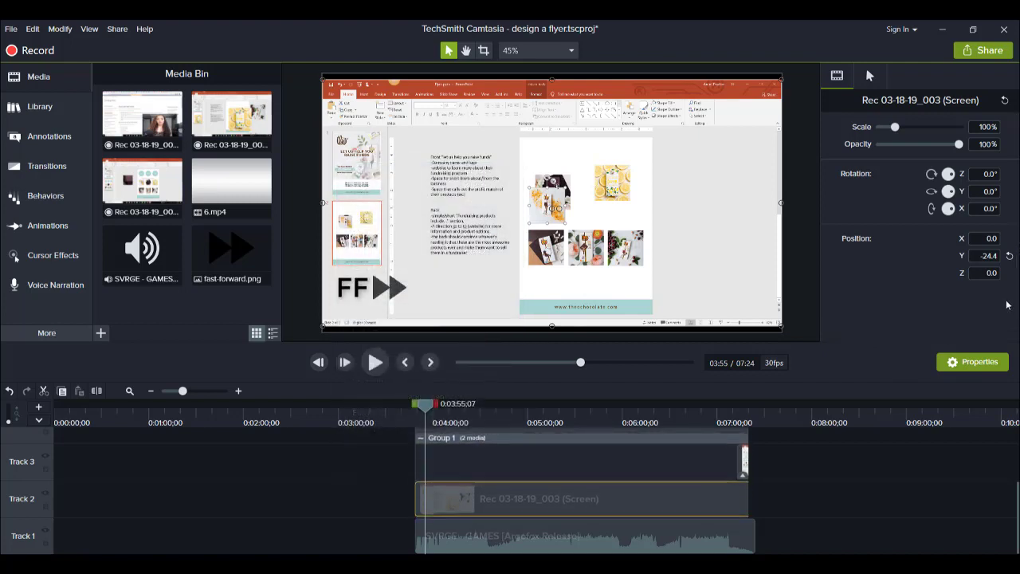
pyautogui.rightClick(539, 504)
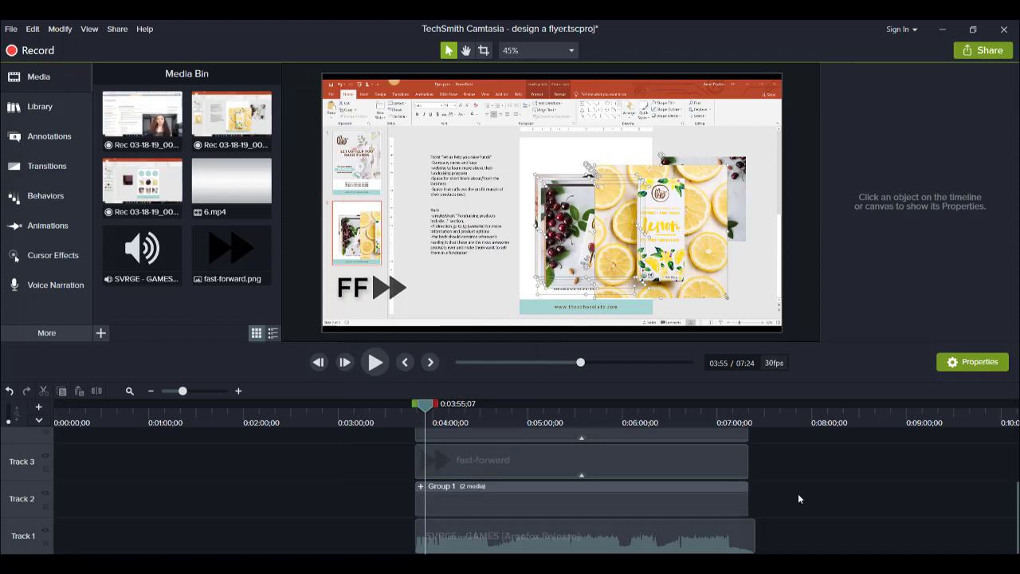
pyautogui.hotkey('ctrl', 'z')
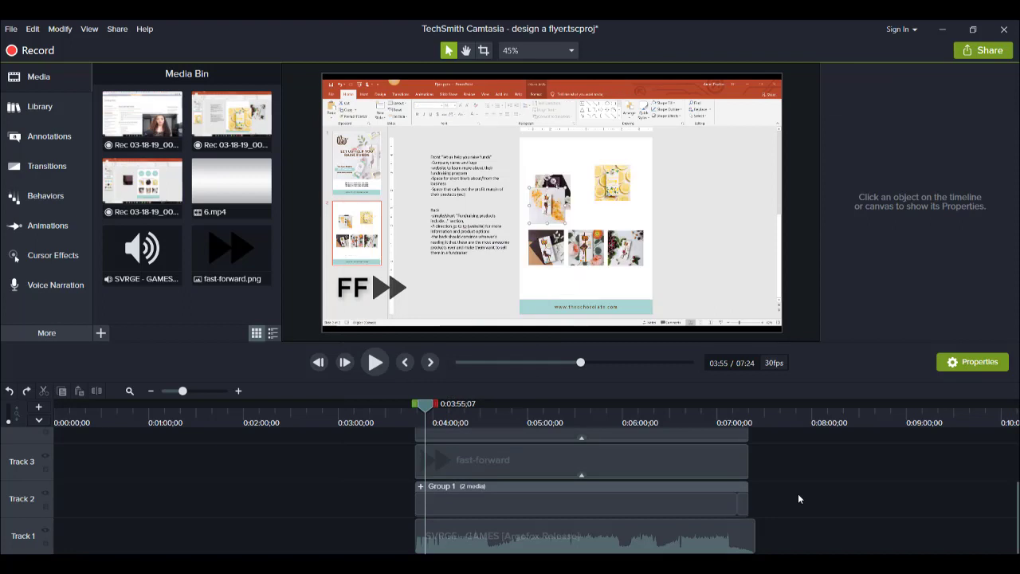
pyautogui.click(421, 486)
pyautogui.click(488, 508)
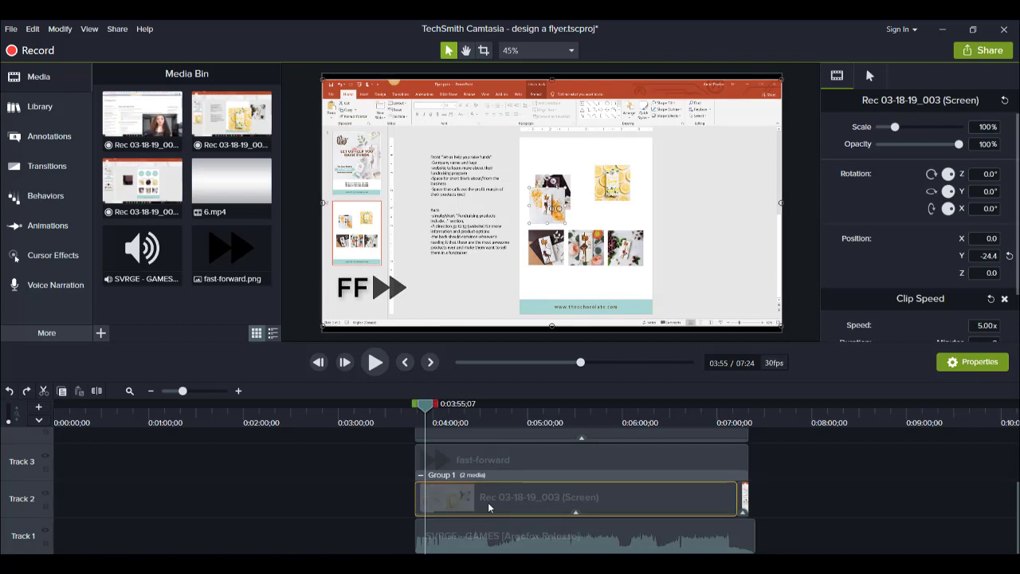
pyautogui.rightClick(489, 508)
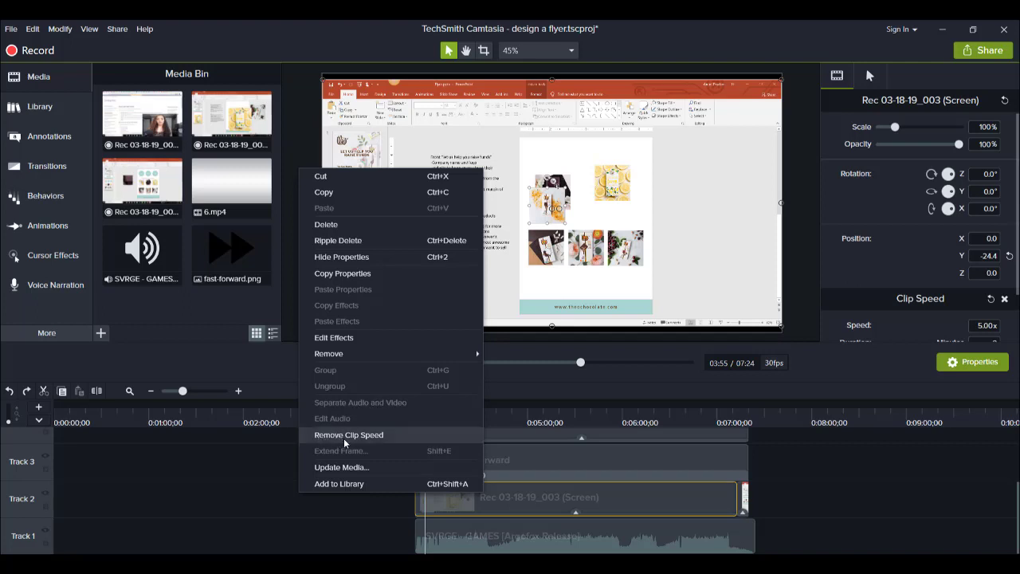
pyautogui.click(369, 438)
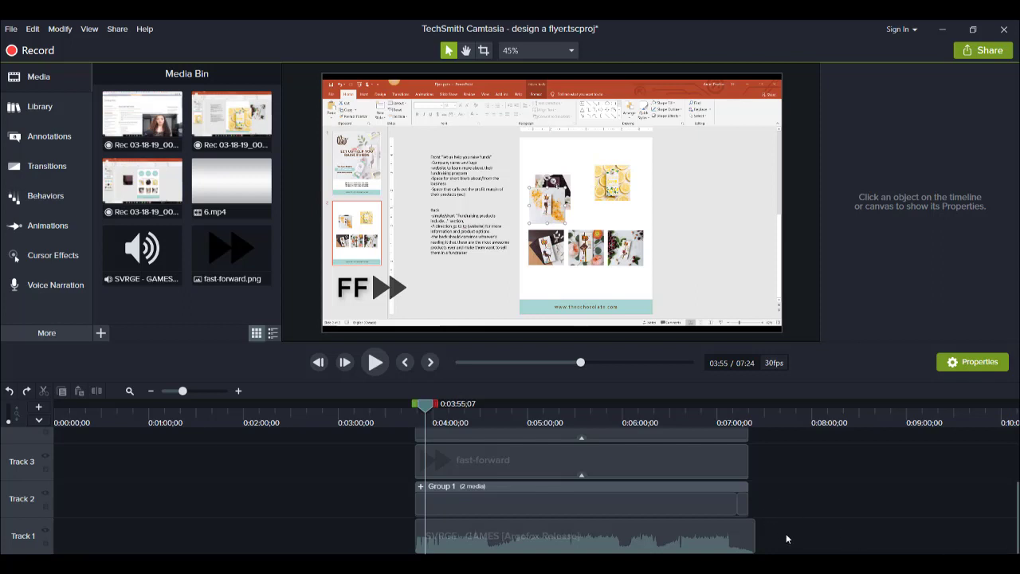
# Select the fast-forward icon clip on Track 3 to show its 29.3% scale and position
pyautogui.click(699, 541)
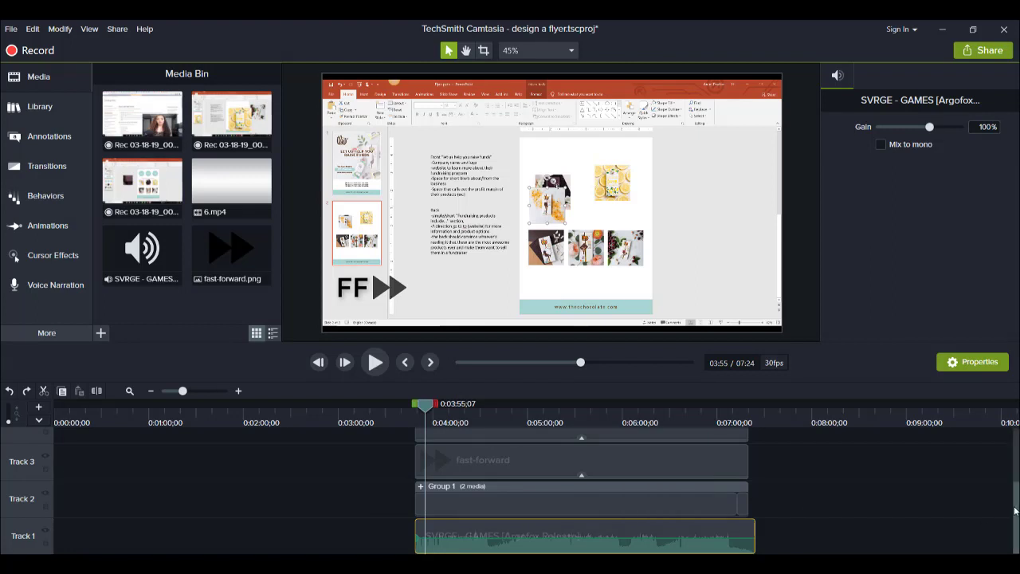
pyautogui.moveTo(1017, 511); pyautogui.dragTo(1014, 488)
pyautogui.moveTo(763, 487); pyautogui.dragTo(599, 529)
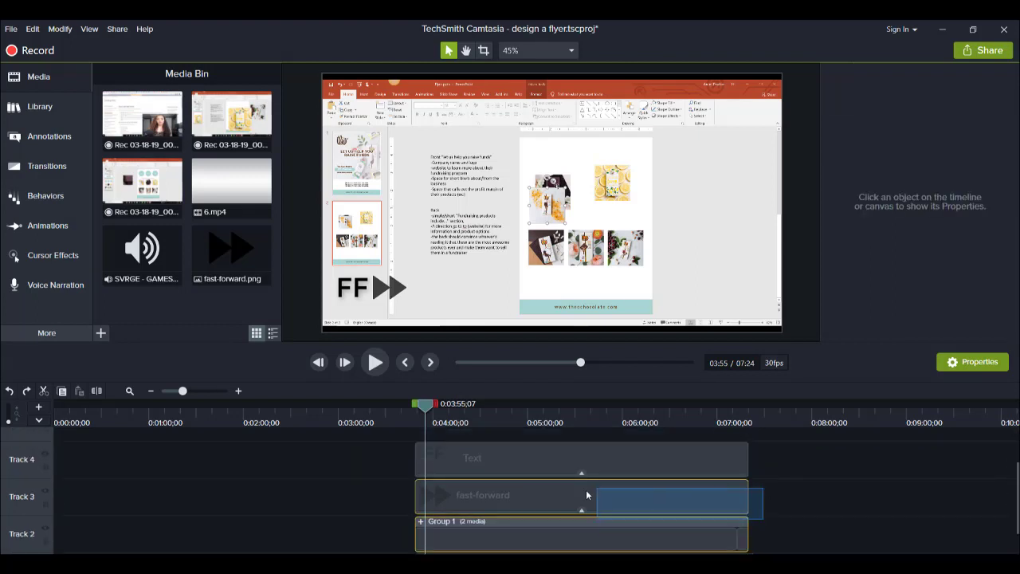
pyautogui.click(584, 494)
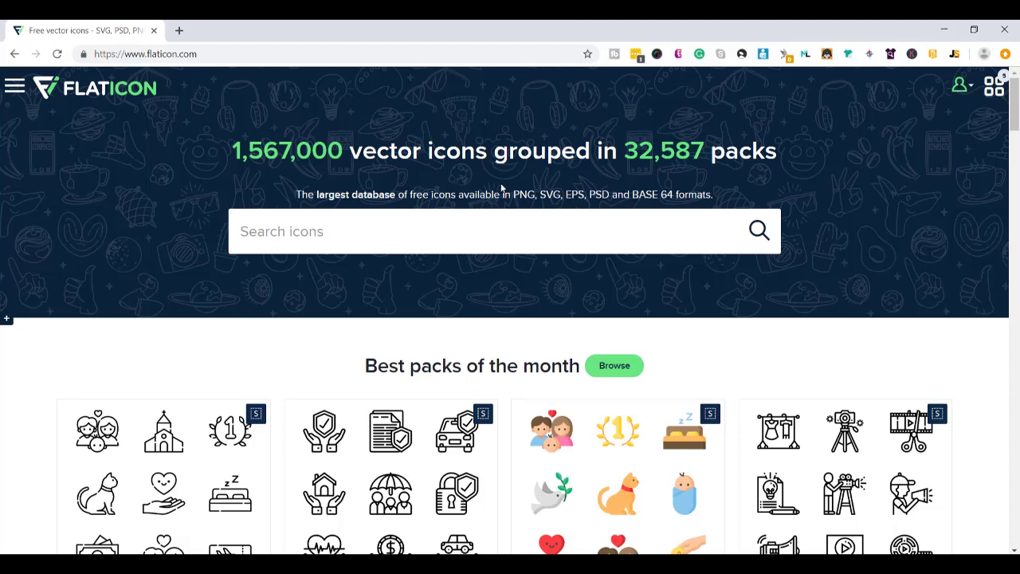
# Search Flaticon for 'fast forward' icons, browse the 521 results, then return to Camtasia
pyautogui.click(459, 229)
pyautogui.write('fast fo')
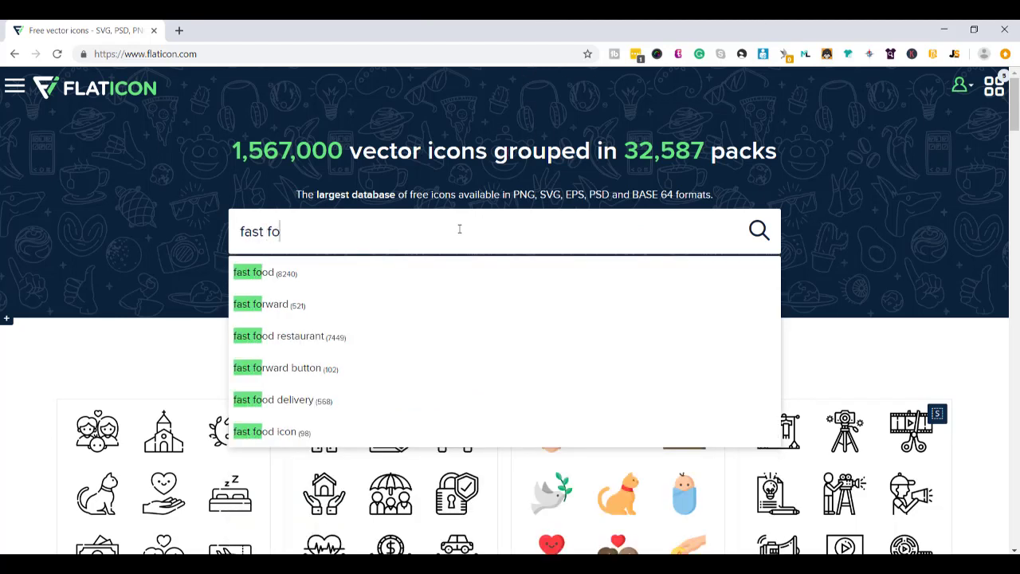
pyautogui.press('Down')
pyautogui.press('Down')
pyautogui.press('Return')
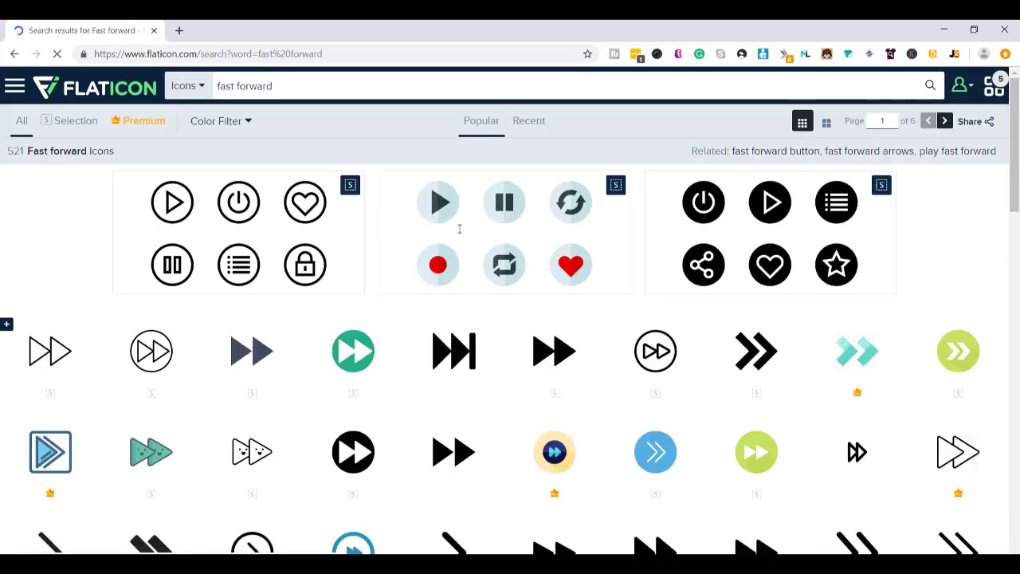
pyautogui.moveTo(543, 356)
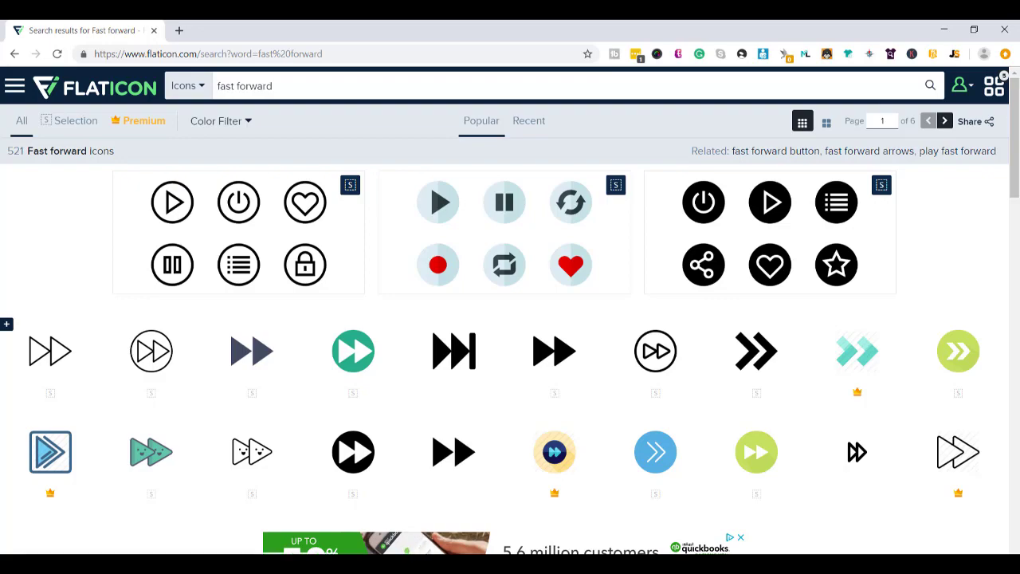
pyautogui.moveTo(401, 546)
pyautogui.click(510, 502)
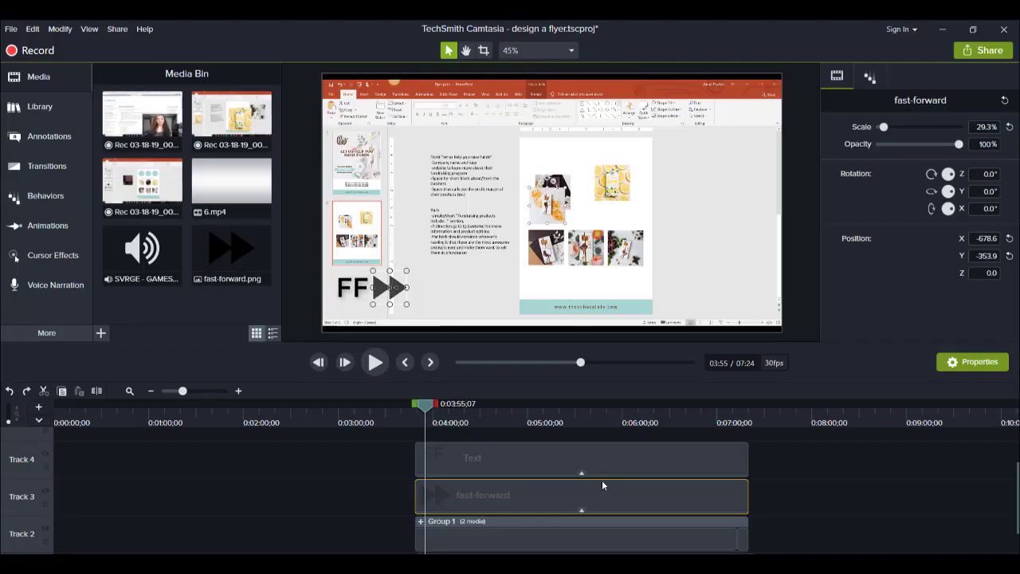
# Show the Callouts styles with the FF text and fast-forward icon clips selected
pyautogui.click(451, 411)
pyautogui.click(431, 455)
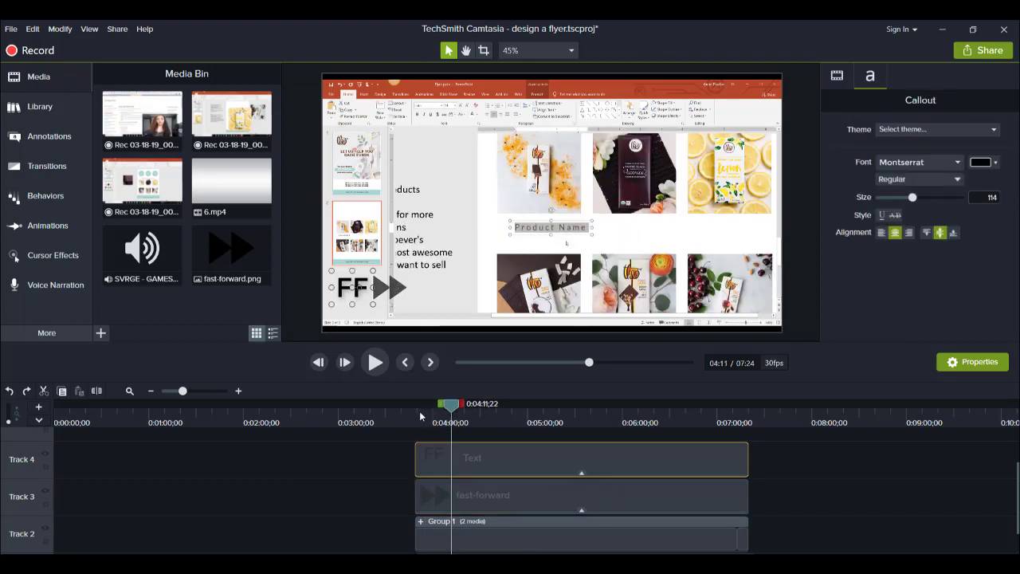
pyautogui.click(12, 138)
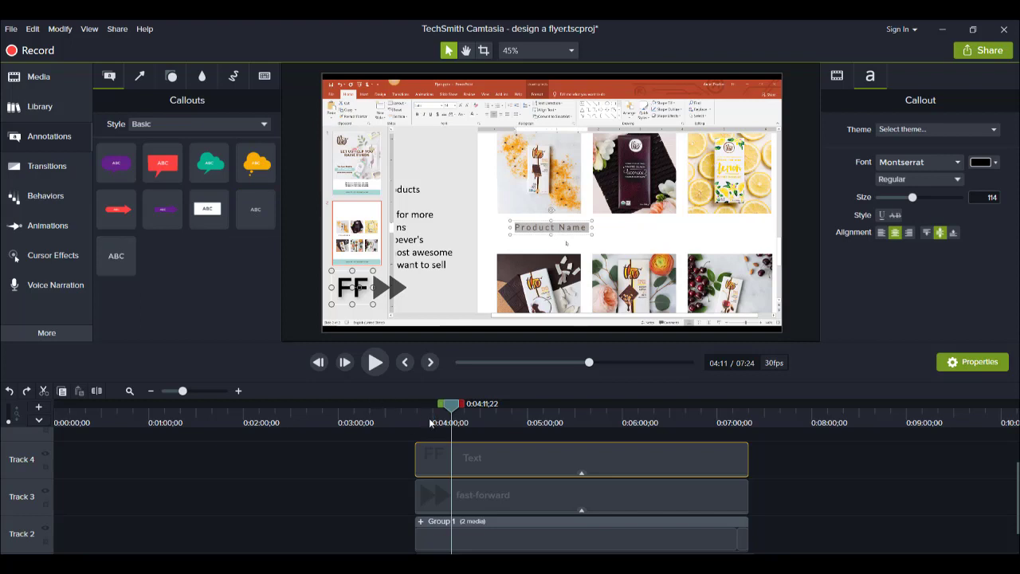
pyautogui.click(422, 494)
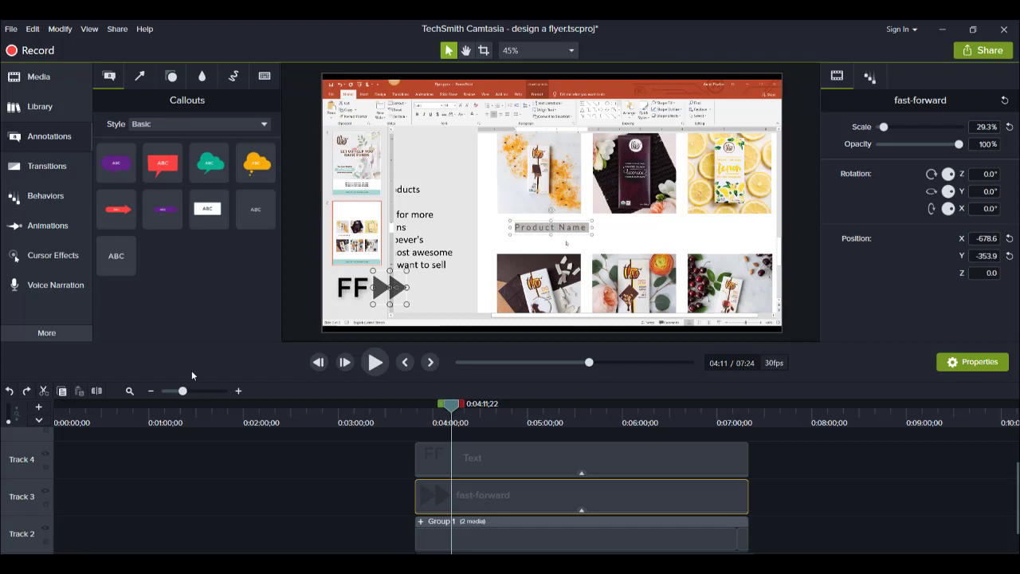
# Play the overlay from 3:49 and pause at 3:52 to view the FF label and arrows
pyautogui.click(421, 414)
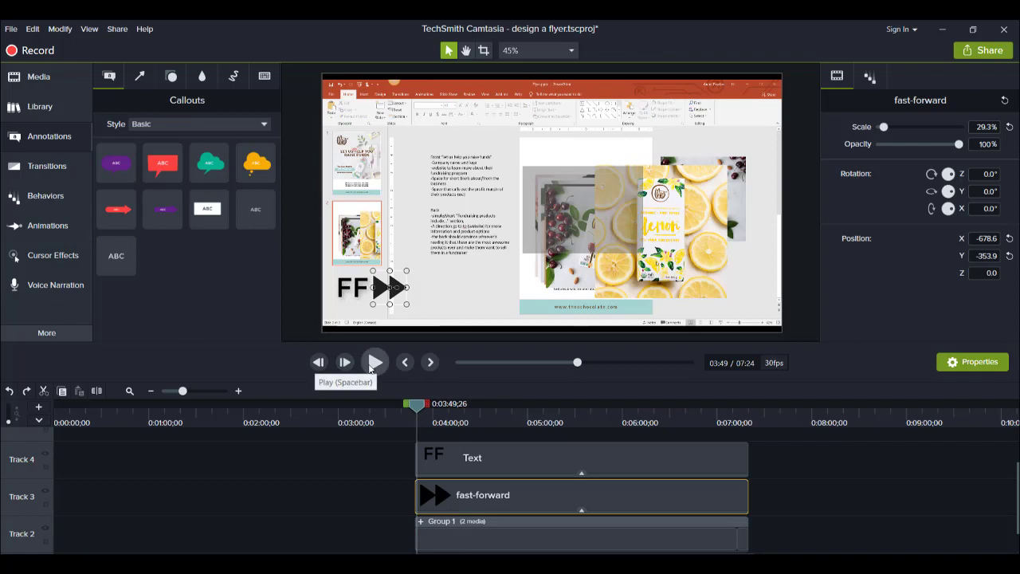
pyautogui.click(374, 363)
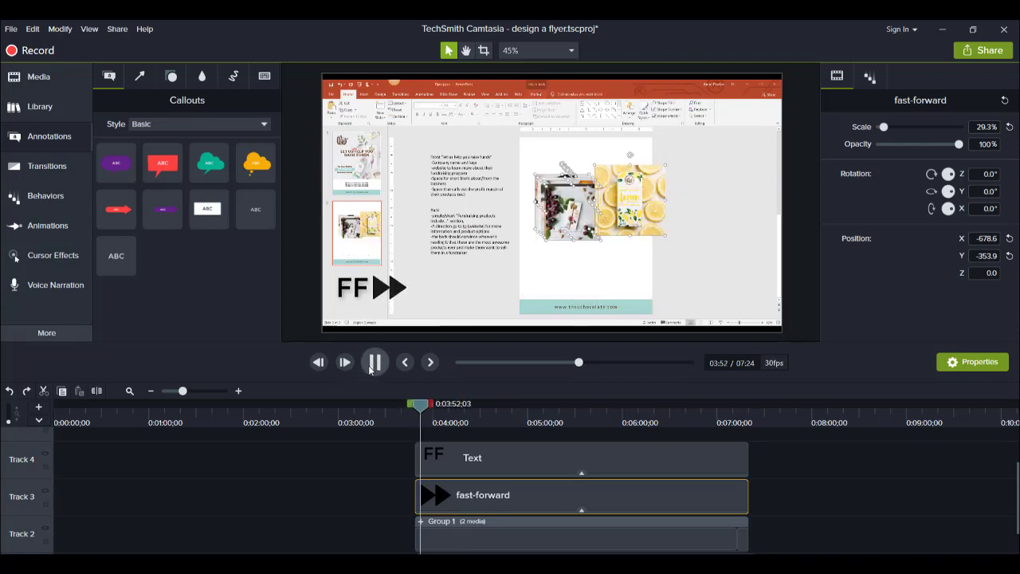
pyautogui.click(373, 363)
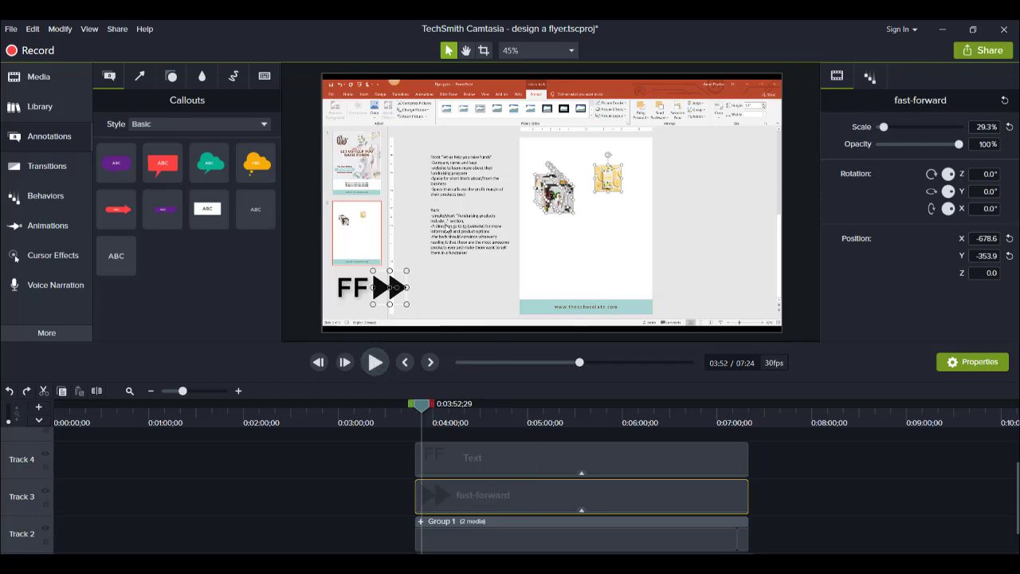
# Add a Fade behavior to the fast-forward icon: Fading to 40% opacity, 1.02s loop, Loop Forever
pyautogui.click(54, 201)
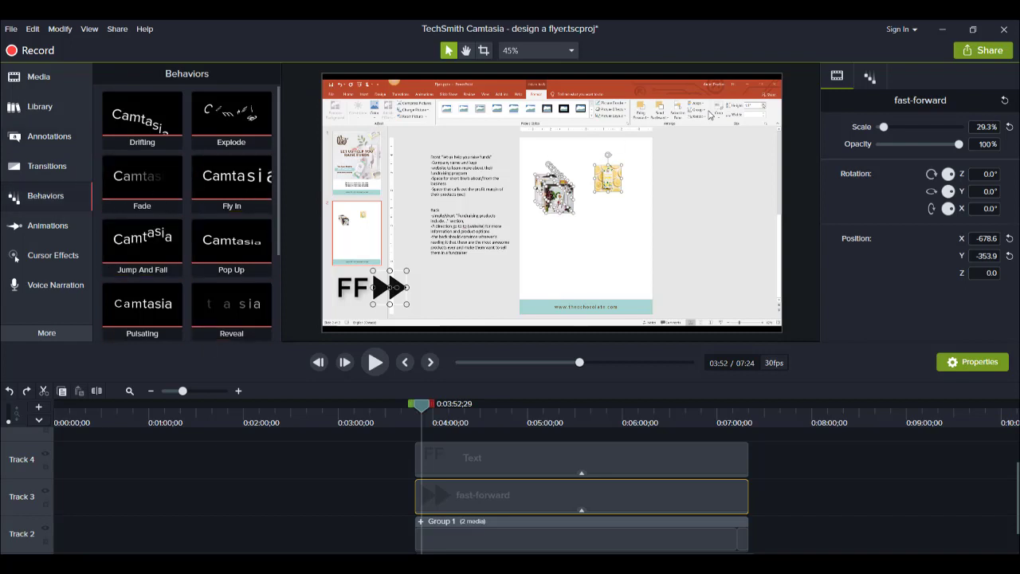
pyautogui.click(870, 76)
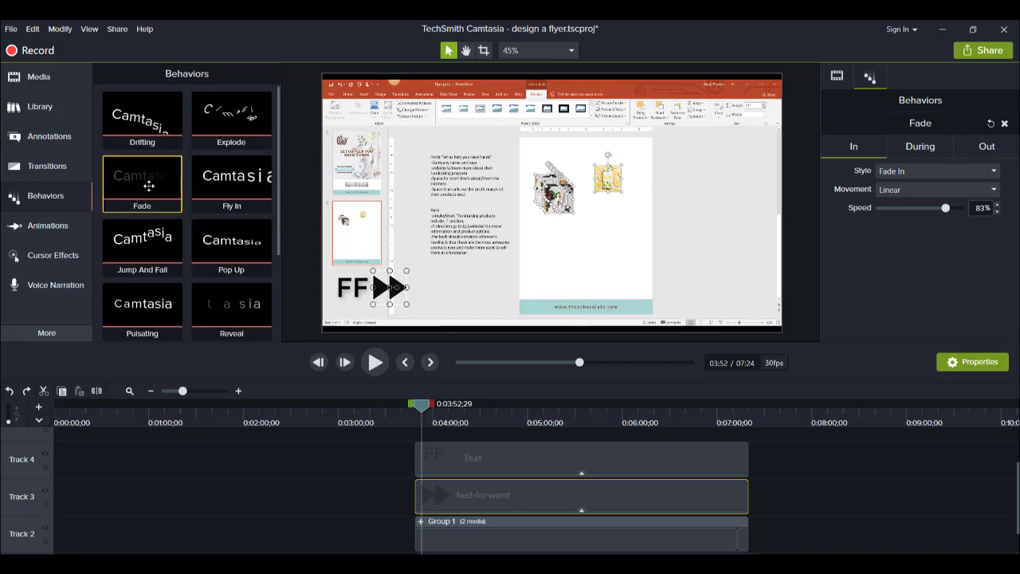
pyautogui.moveTo(231, 278); pyautogui.dragTo(137, 194)
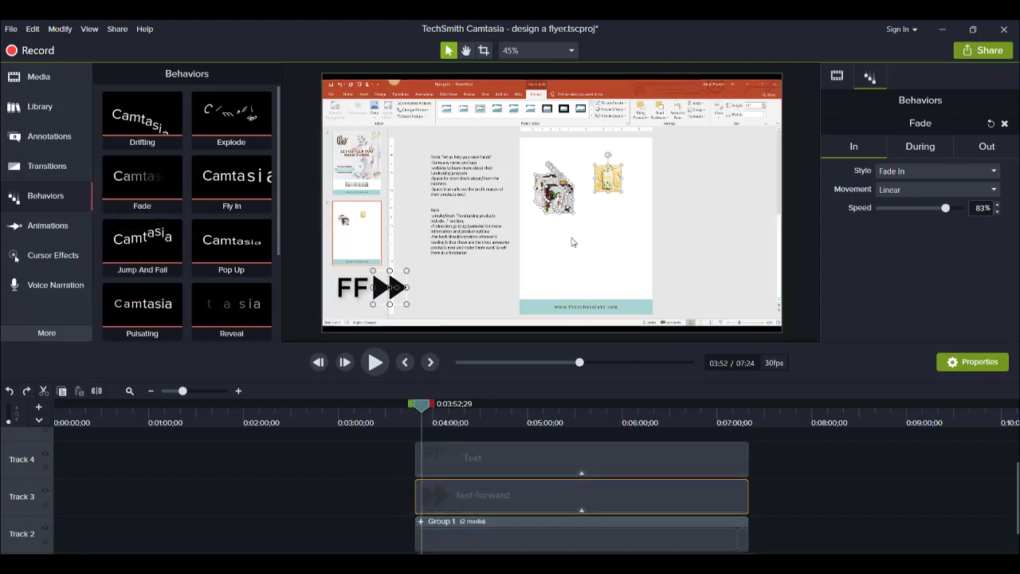
pyautogui.click(905, 146)
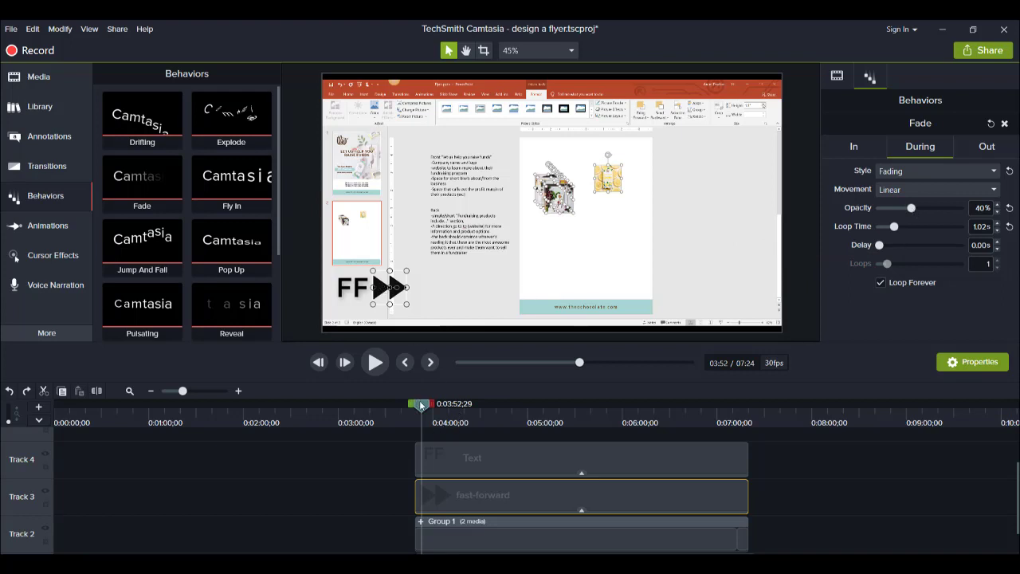
pyautogui.moveTo(422, 405); pyautogui.dragTo(437, 420)
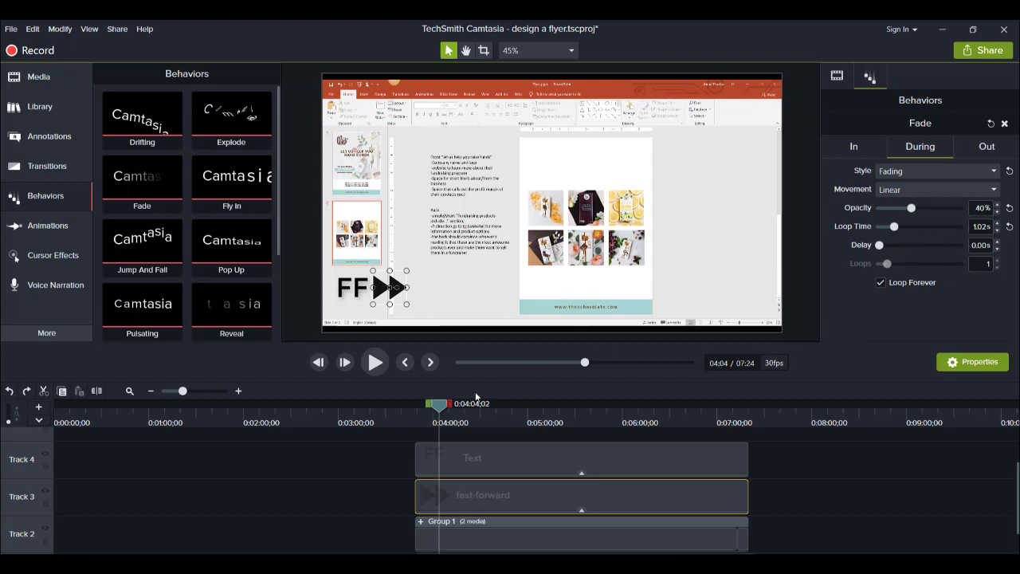
# Play the flashing fast-forward icon from 3:49 and pause at 3:53
pyautogui.click(418, 412)
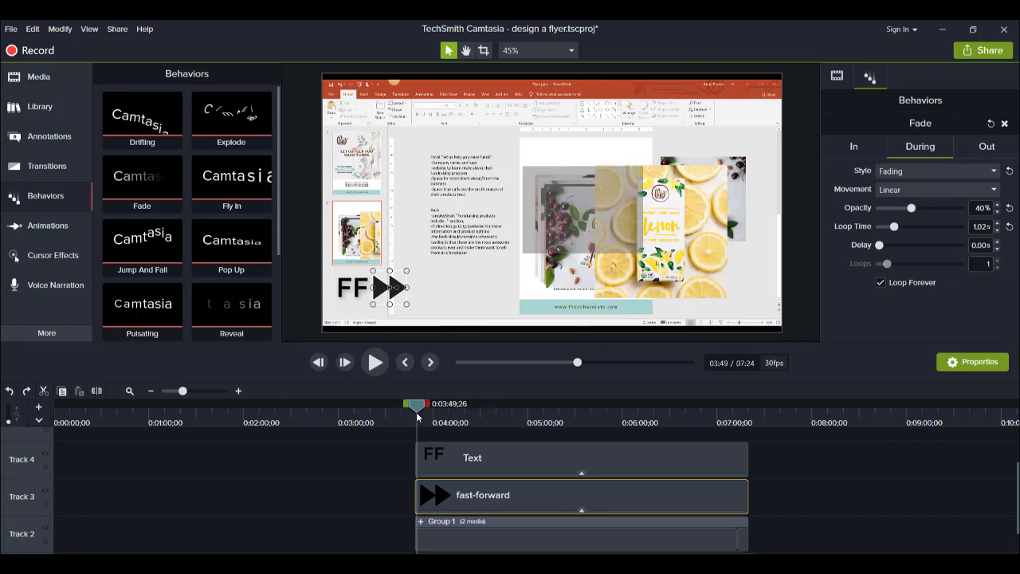
pyautogui.click(372, 362)
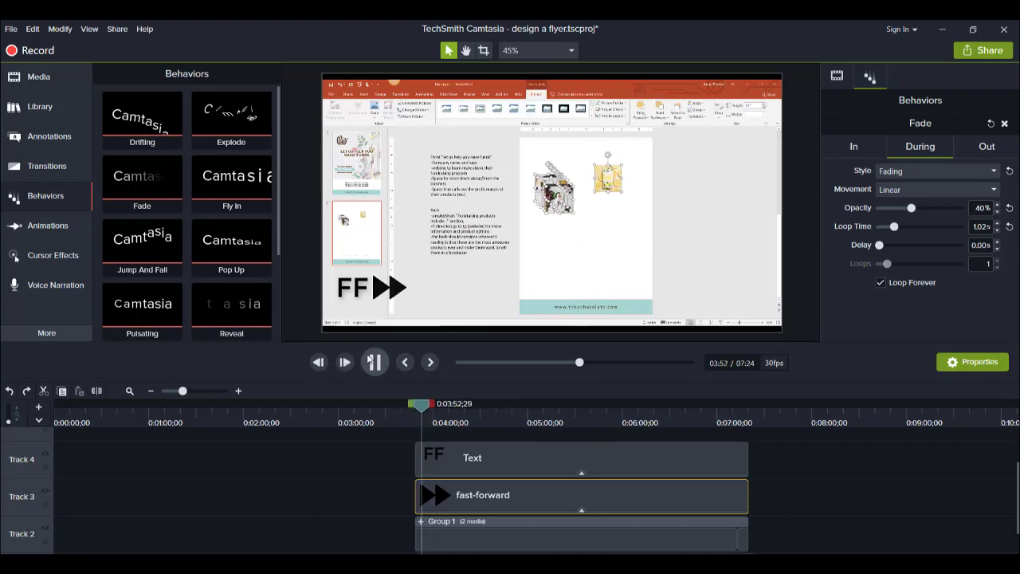
pyautogui.click(373, 362)
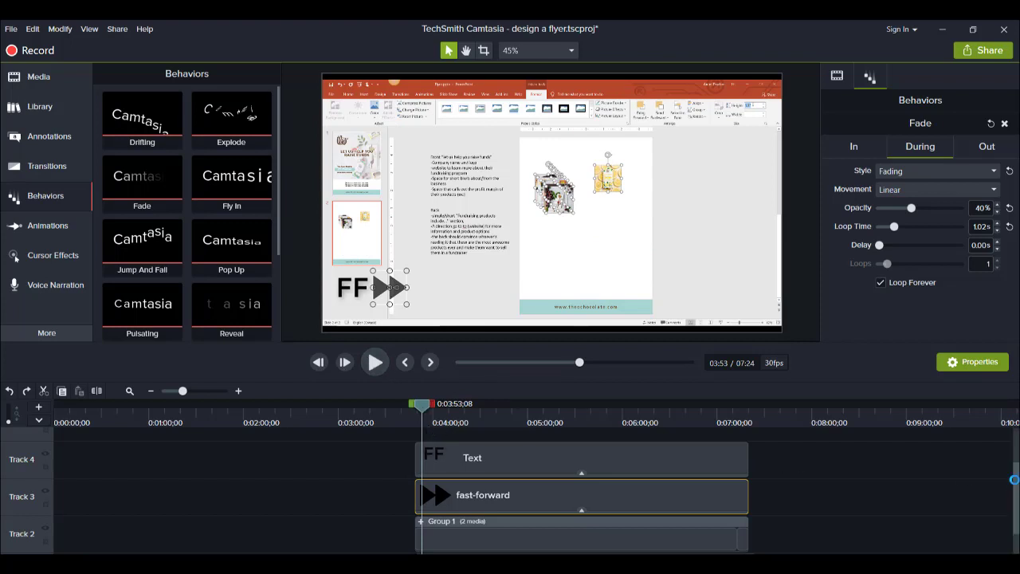
# Deselect the fast-forward clip by clicking empty timeline space
pyautogui.scroll(-1, 1014, 479)
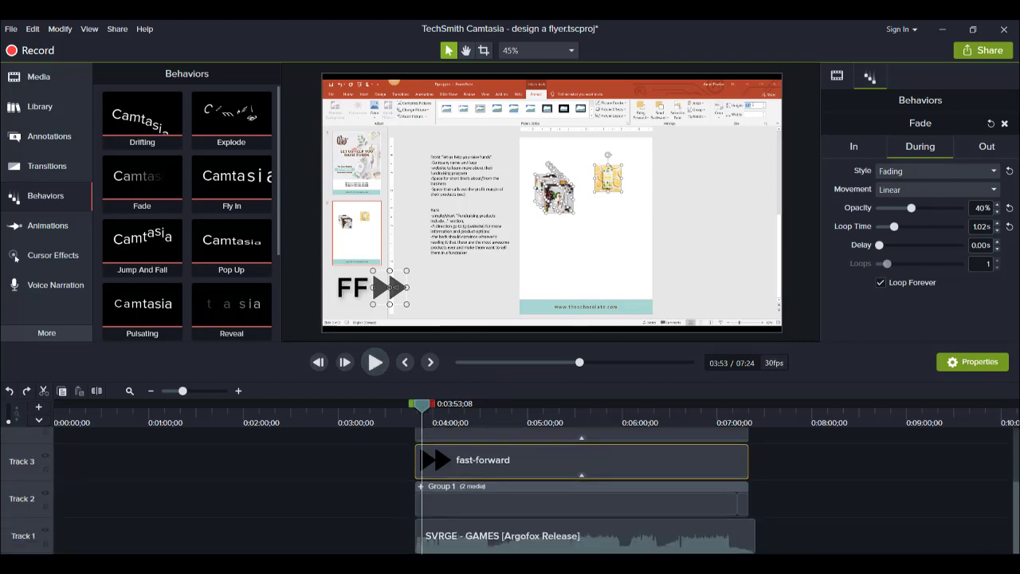
pyautogui.scroll(1, 1014, 480)
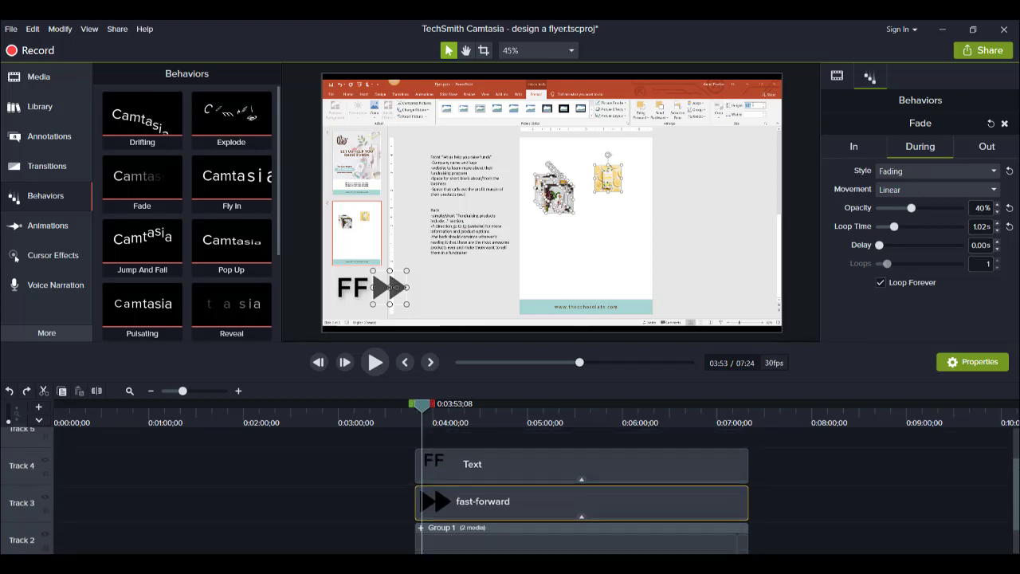
pyautogui.scroll(-1, 1018, 518)
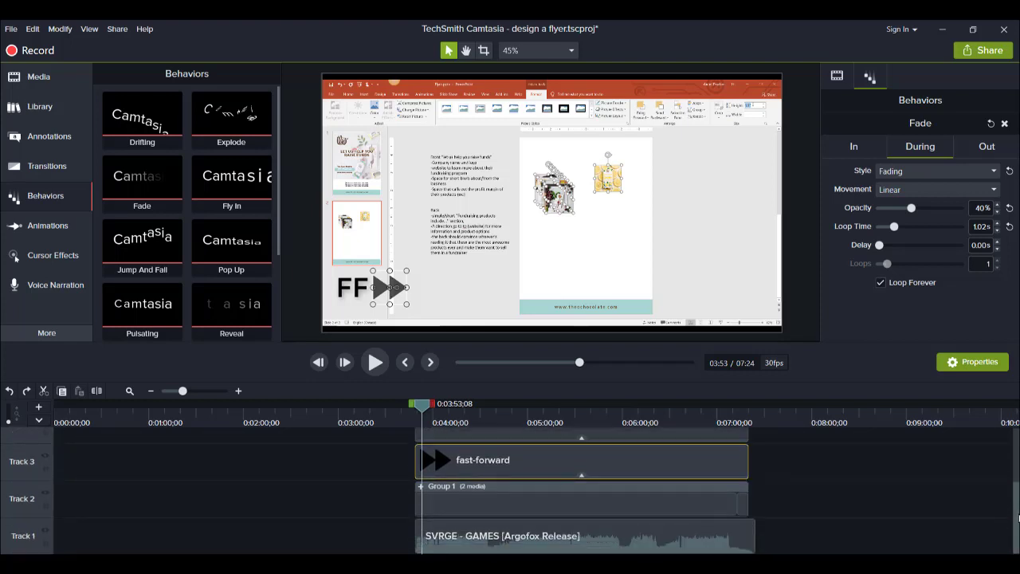
pyautogui.click(784, 499)
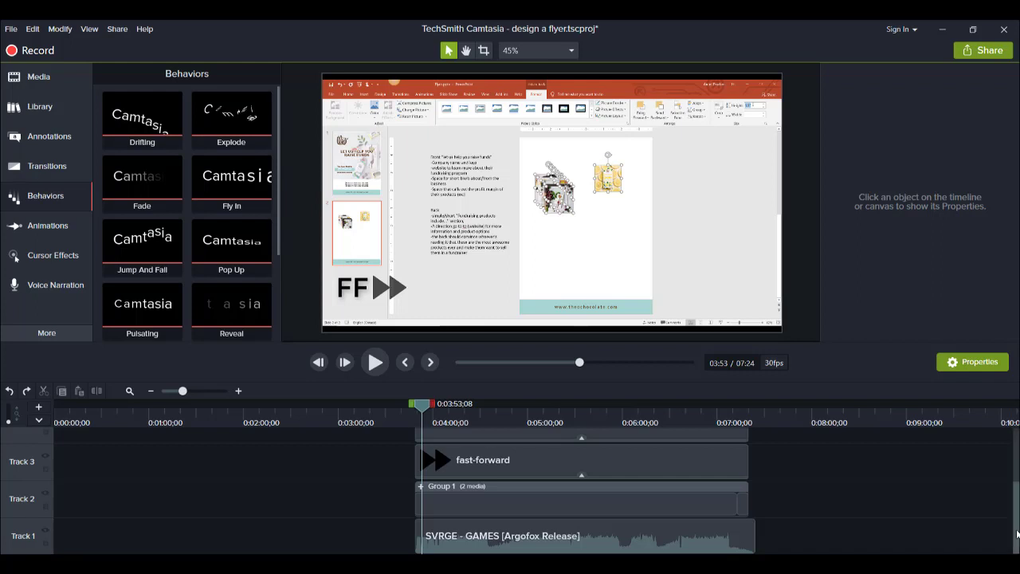
pyautogui.moveTo(1018, 533); pyautogui.dragTo(1017, 501)
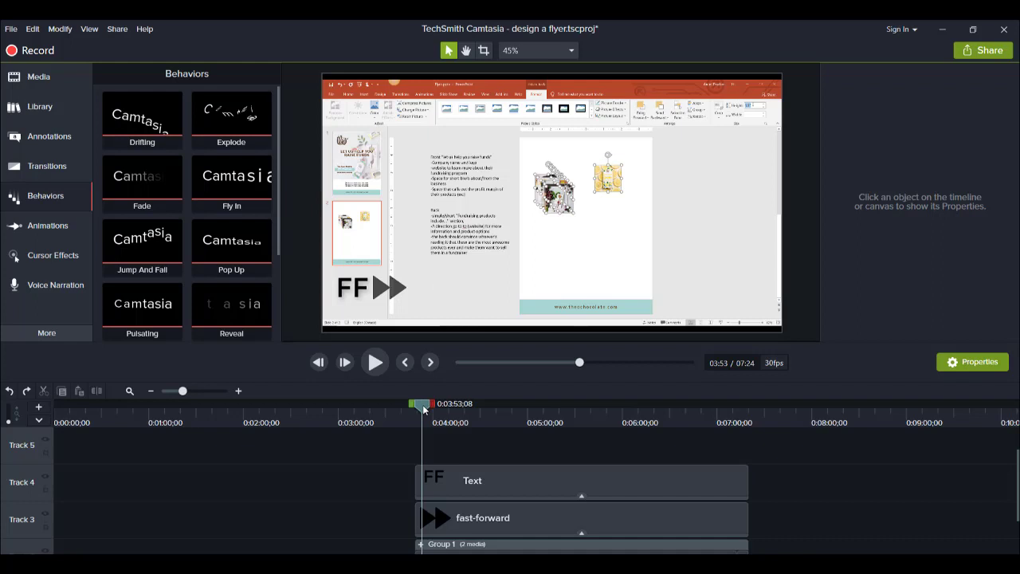
pyautogui.moveTo(423, 408); pyautogui.dragTo(635, 430)
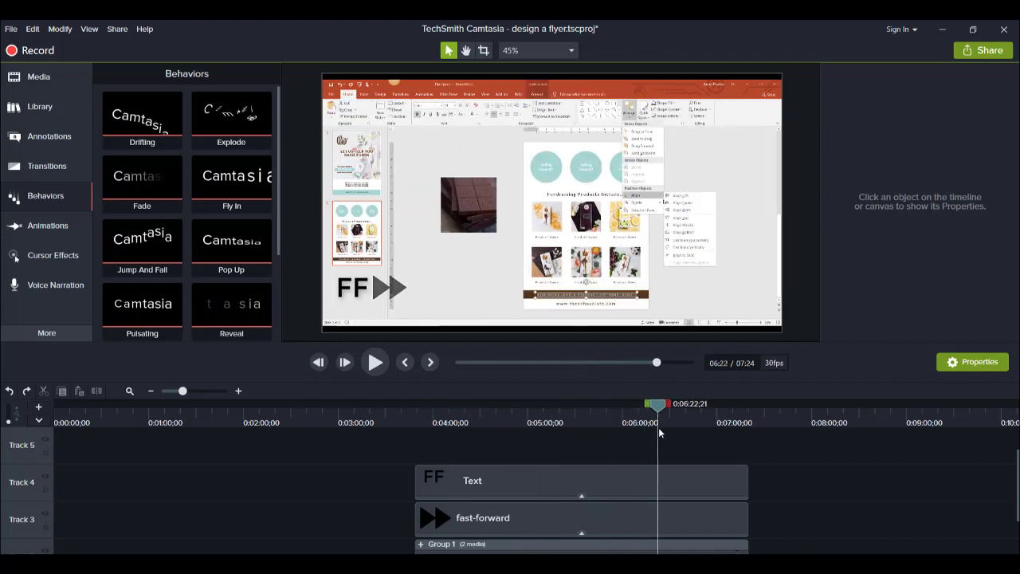
pyautogui.moveTo(658, 428); pyautogui.dragTo(431, 475)
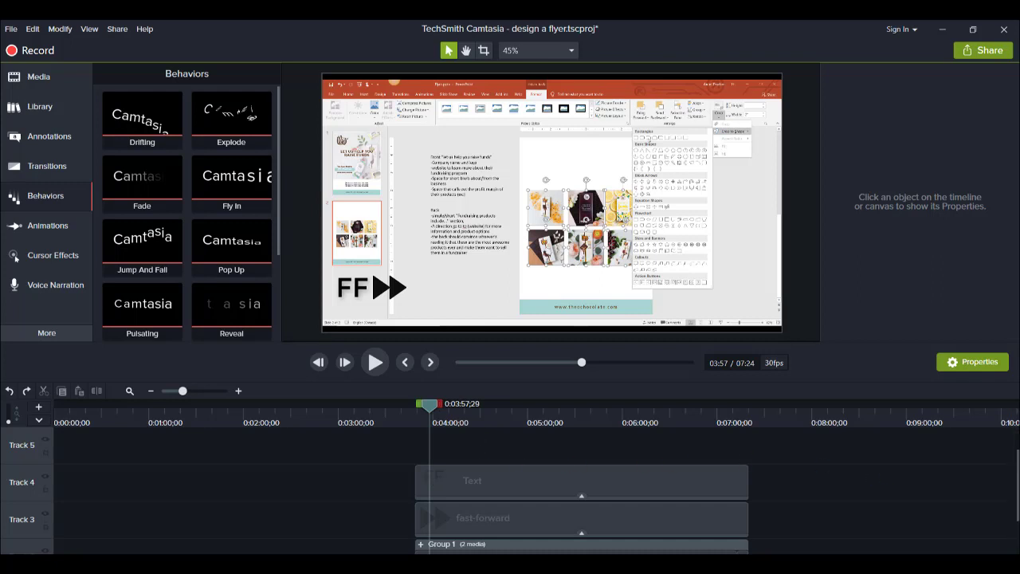
pyautogui.moveTo(1018, 476)
pyautogui.mouseDown()
pyautogui.moveTo(1017, 517)
pyautogui.moveTo(1017, 470)
pyautogui.moveTo(1018, 503)
pyautogui.moveTo(1019, 483)
pyautogui.mouseUp()
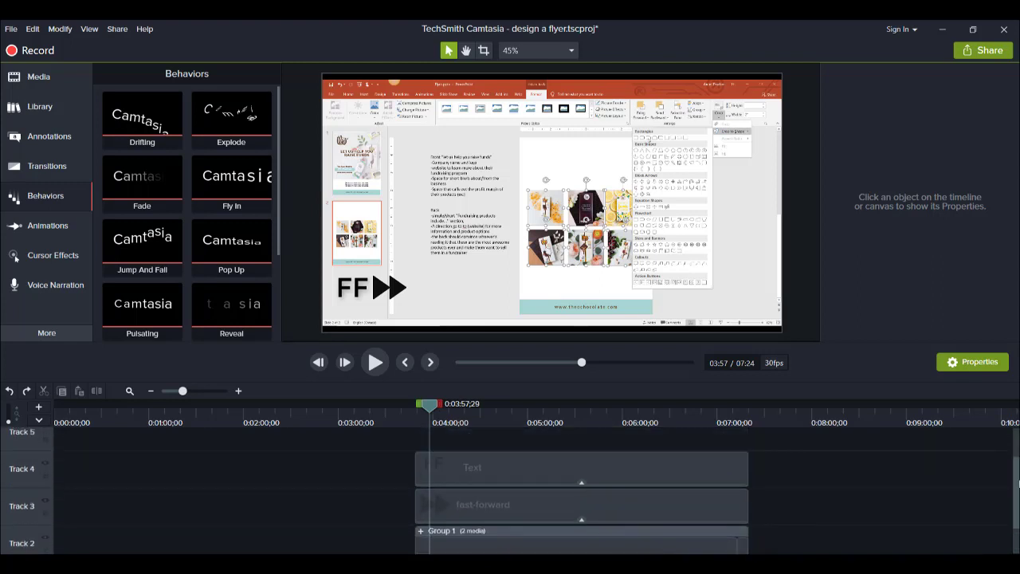